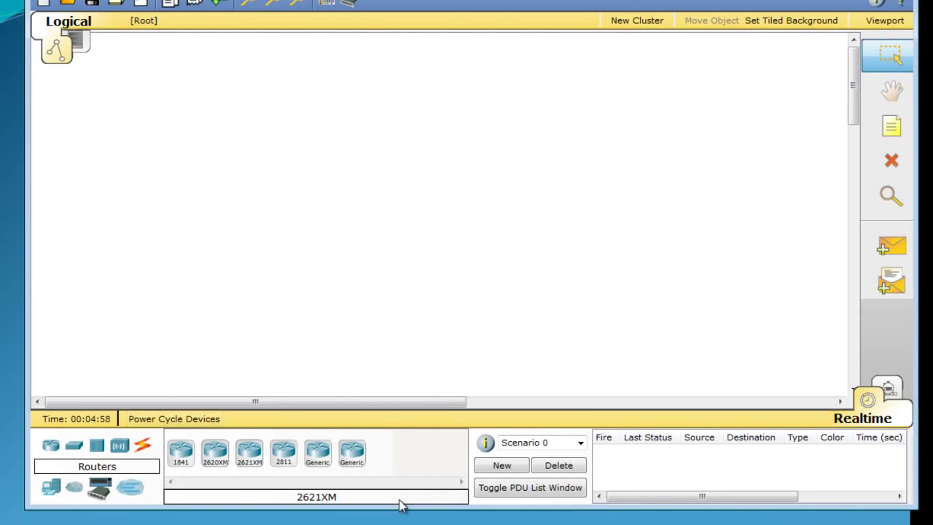
# - Extend the window's lower edge to enlarge the workspace, and look over the file commands without choosing one
pyautogui.moveTo(405, 505); pyautogui.dragTo(405, 524)
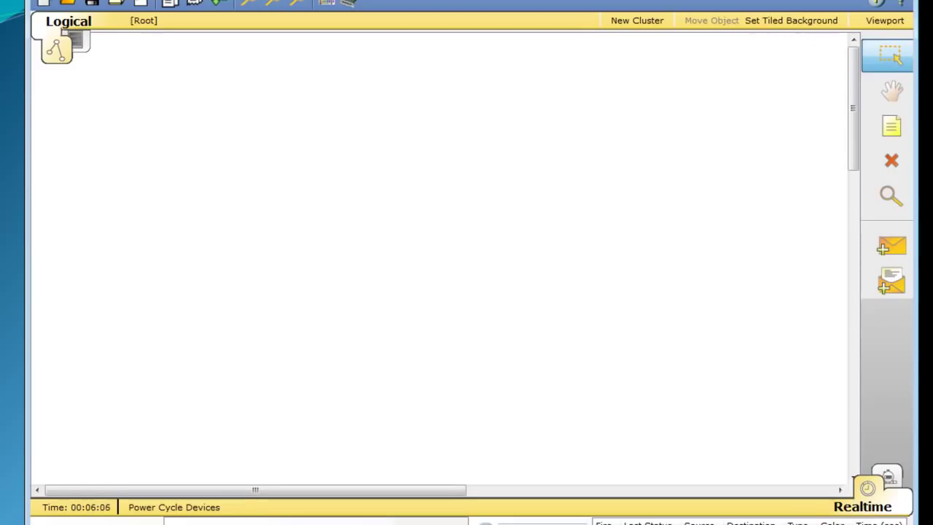
pyautogui.click(47, 2)
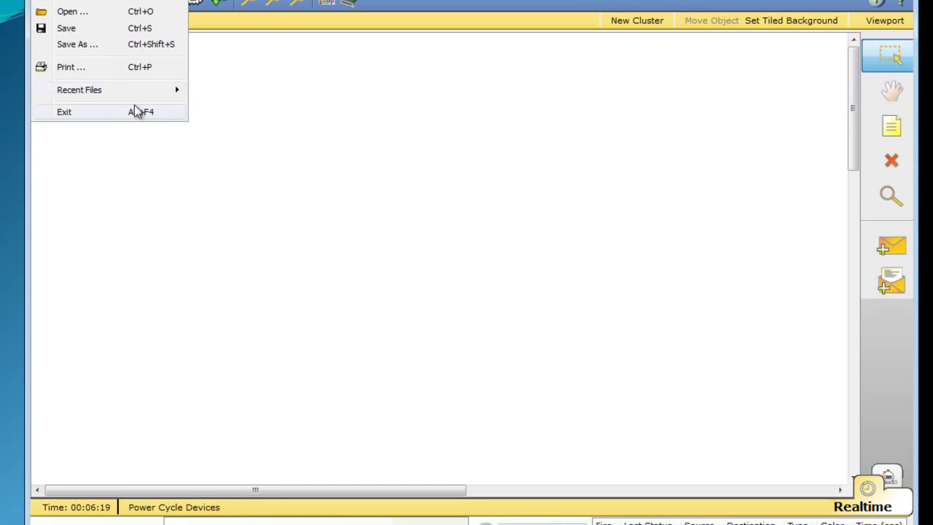
pyautogui.click(137, 219)
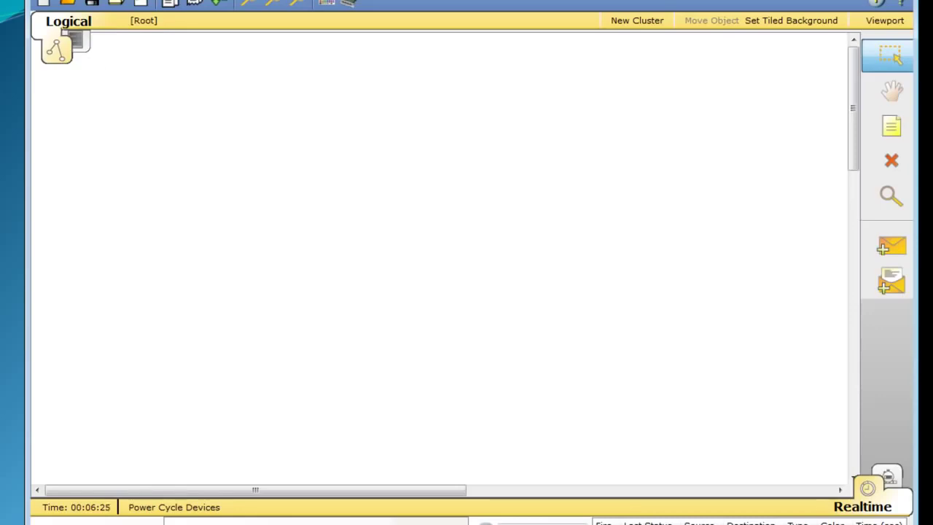
# - Examine the Interface, Administrative, Hide and Font settings in the program preferences, and close them without changes
pyautogui.click(67, 0)
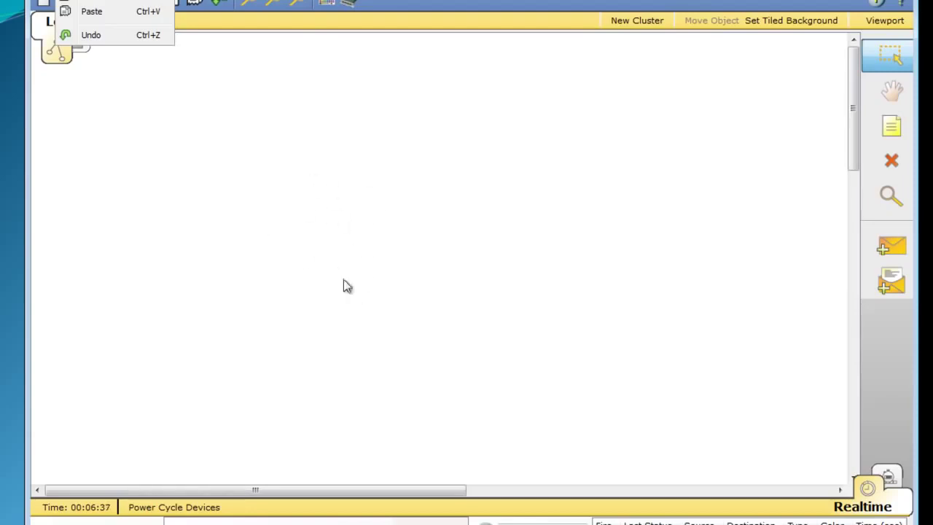
pyautogui.moveTo(95, 2)
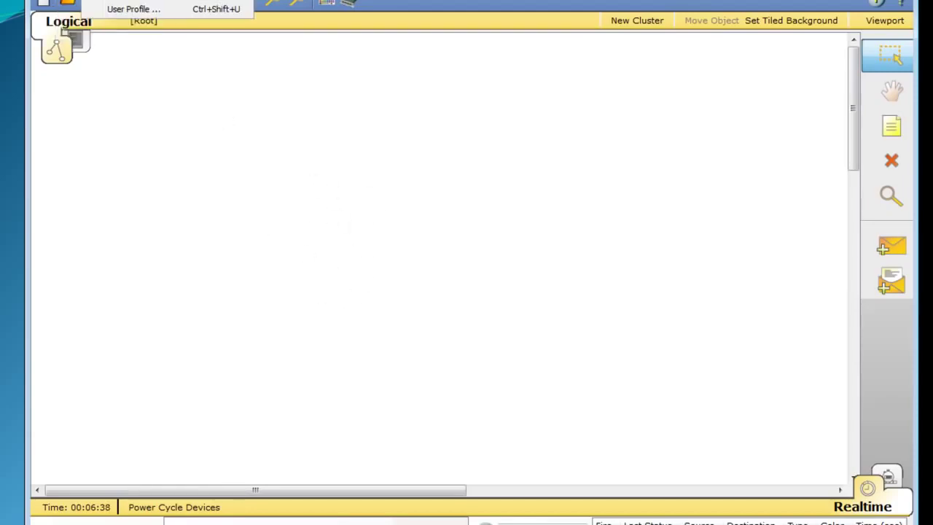
pyautogui.click(121, 3)
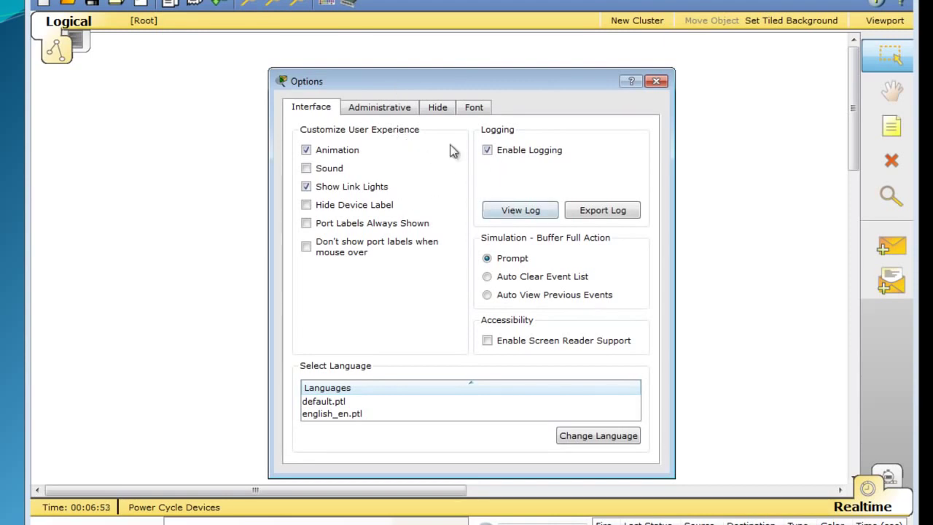
pyautogui.click(390, 112)
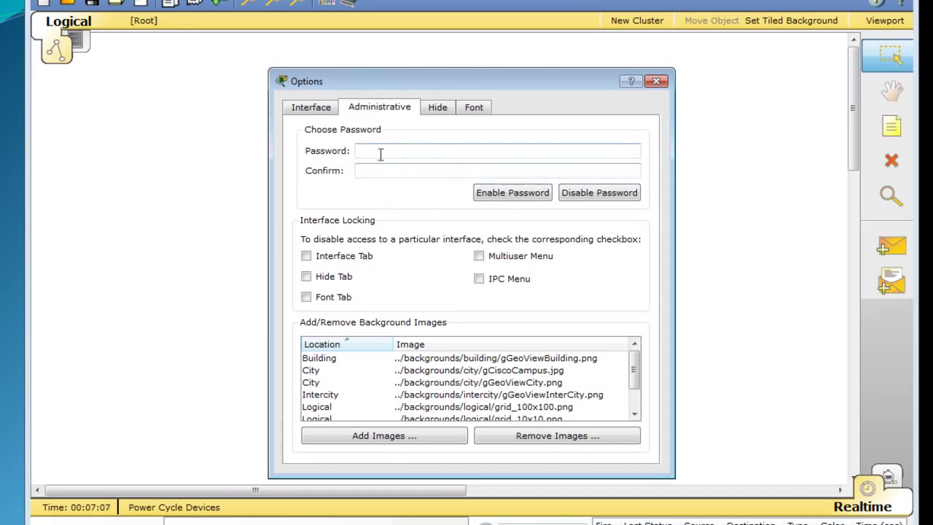
pyautogui.click(437, 109)
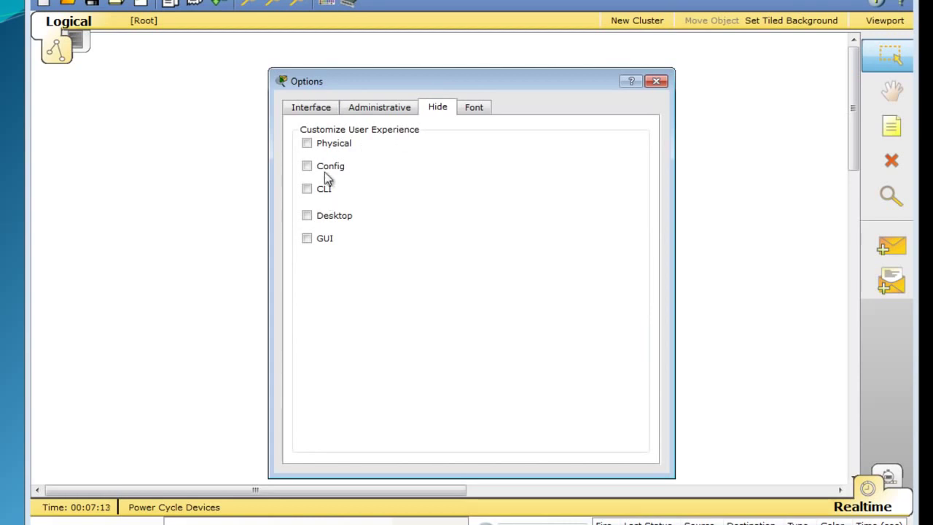
pyautogui.click(474, 109)
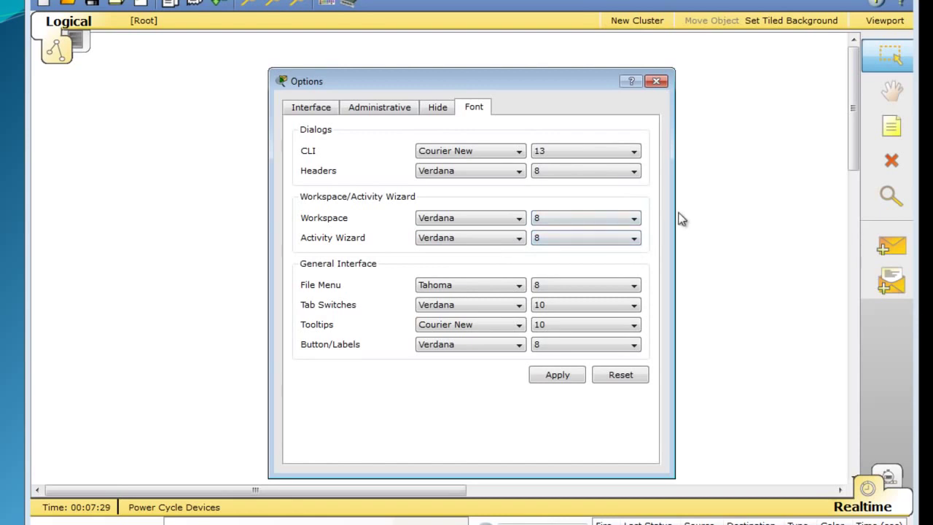
pyautogui.click(656, 82)
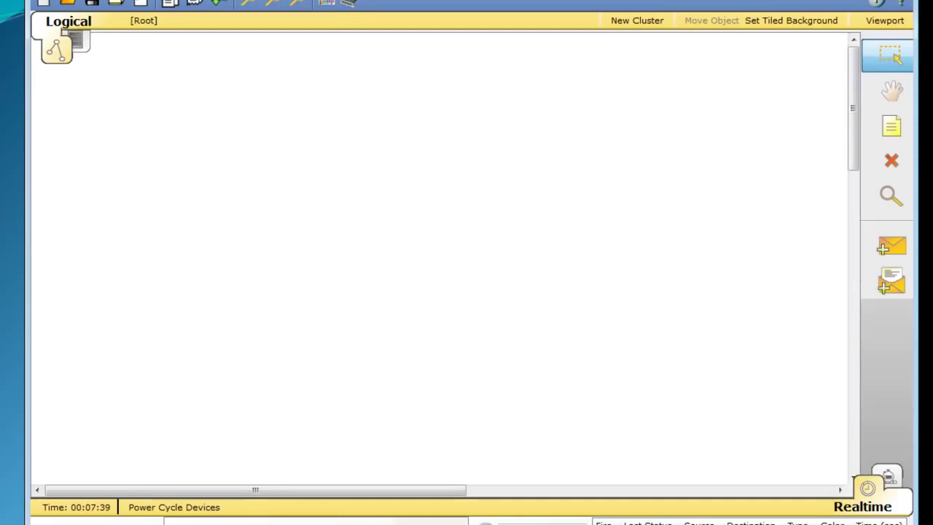
pyautogui.hotkey('alt', 't')
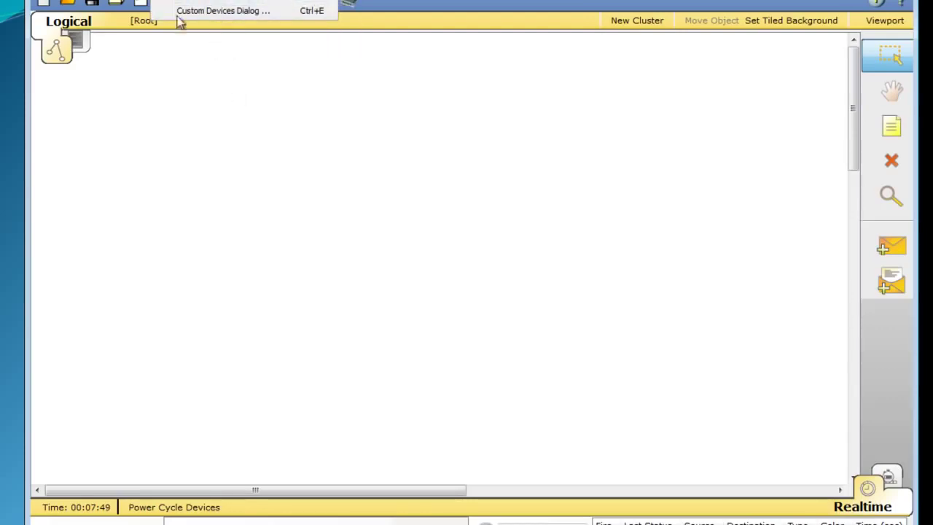
pyautogui.moveTo(198, 4)
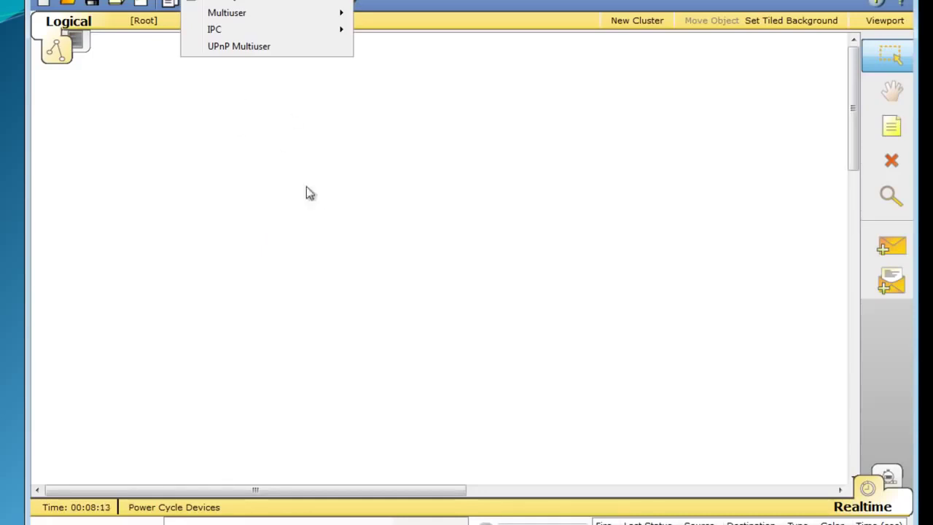
pyautogui.click(298, 156)
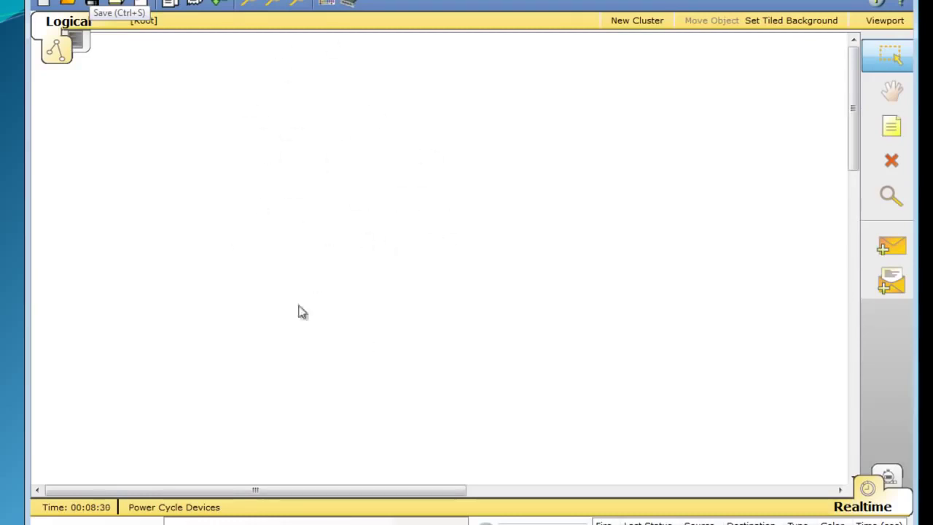
# - Examine the Intercity map in the physical workspace, and return to the logical workspace
pyautogui.click(77, 41)
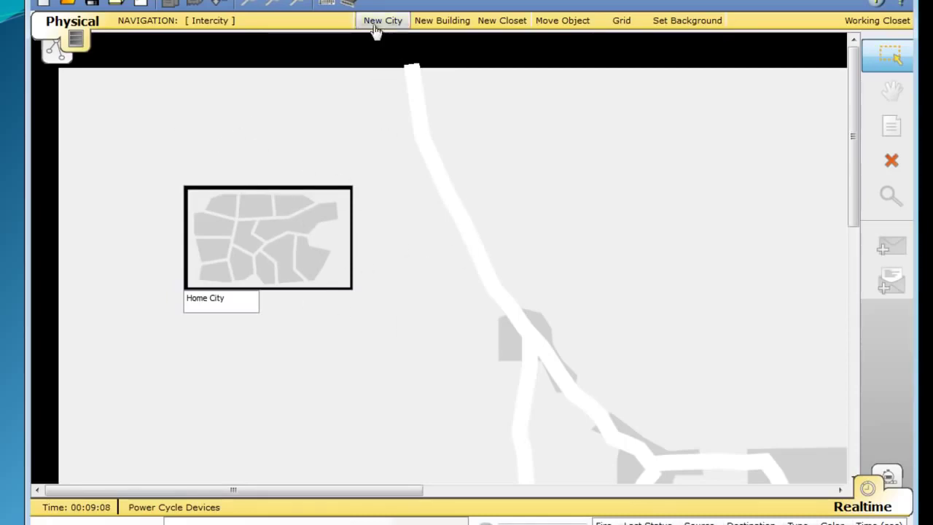
pyautogui.click(429, 17)
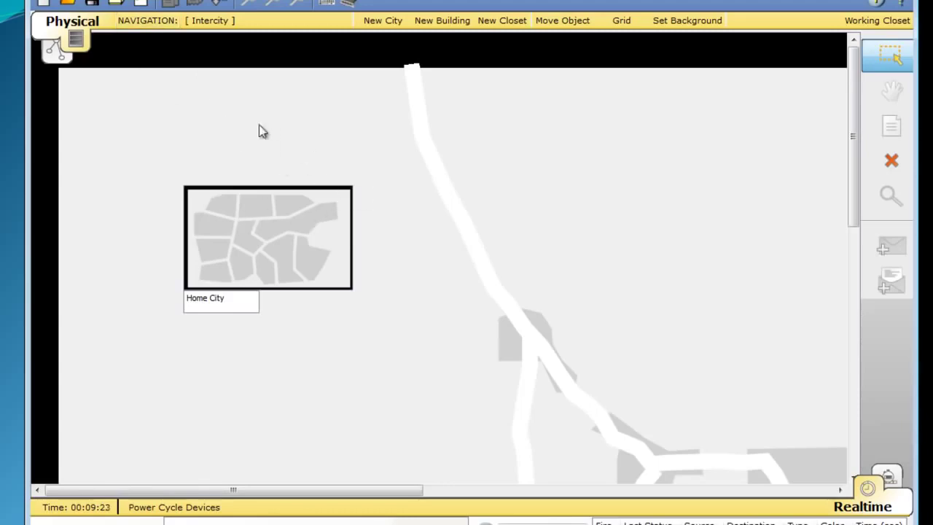
pyautogui.click(58, 51)
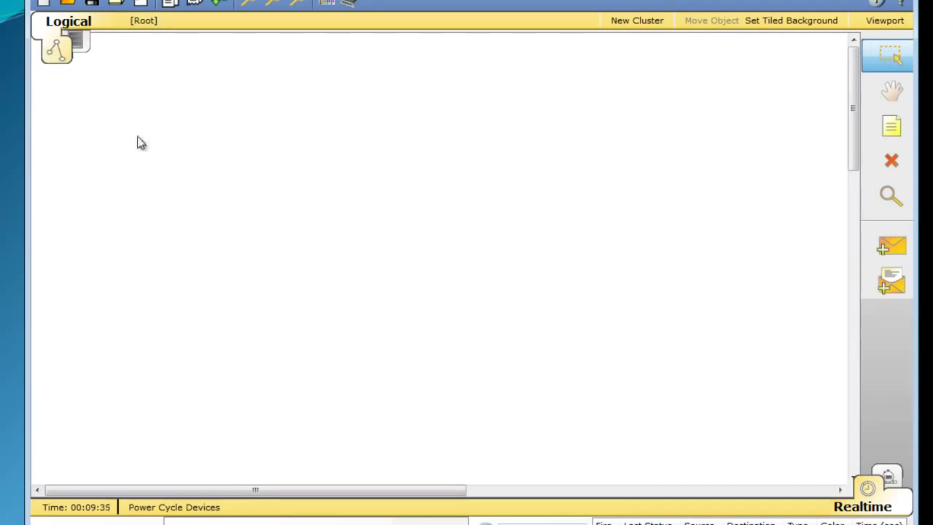
pyautogui.click(77, 39)
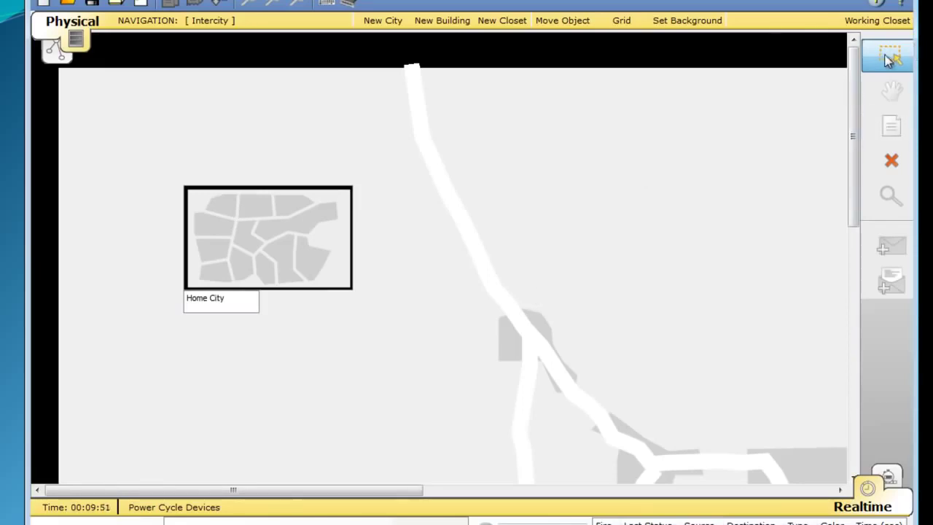
pyautogui.click(55, 54)
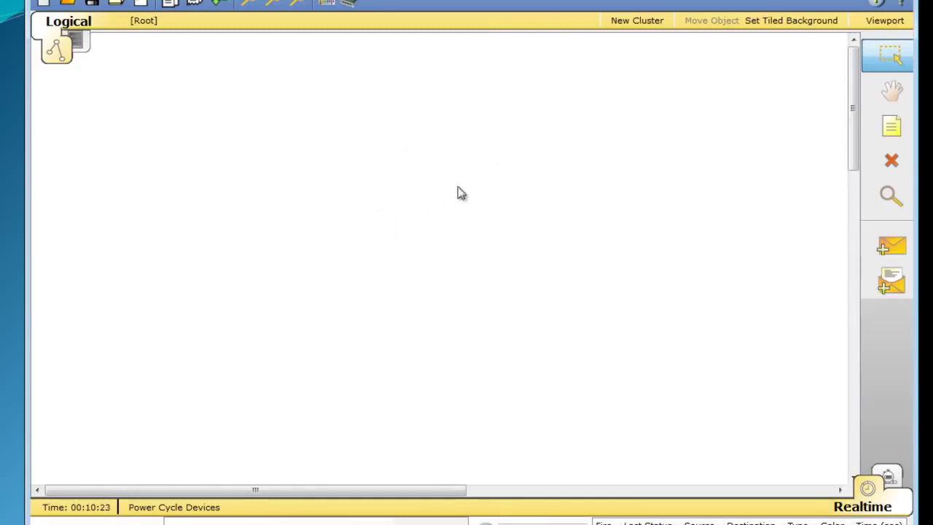
# - Place a note reading "pour prendre note" in the upper part of the logical workspace
pyautogui.click(903, 97)
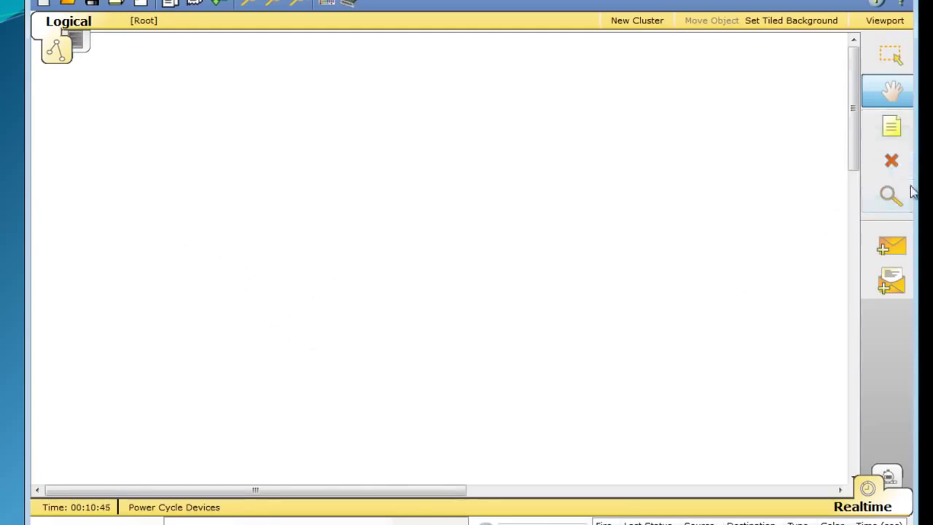
pyautogui.click(890, 126)
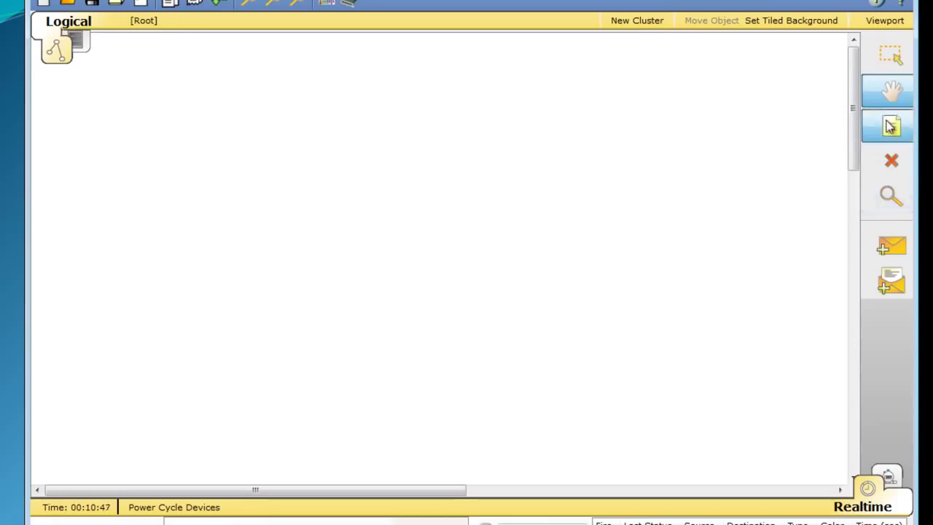
pyautogui.click(469, 124)
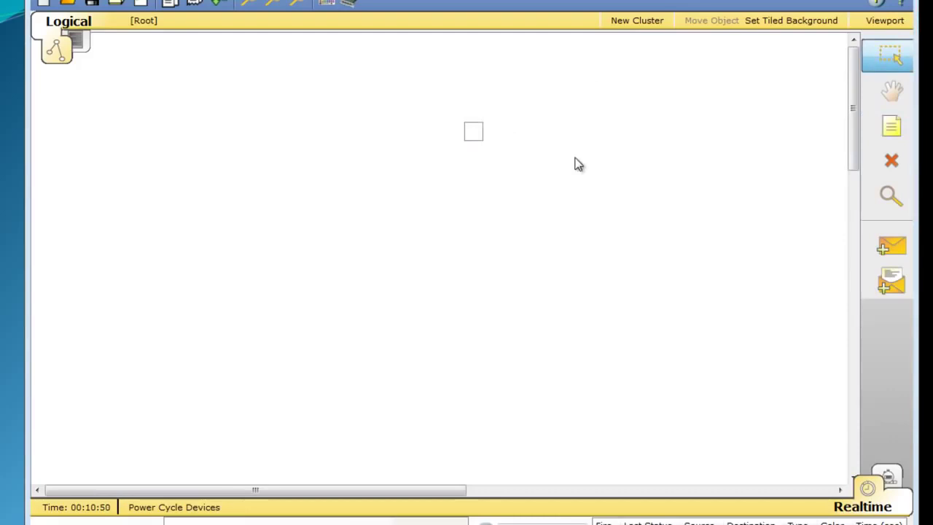
pyautogui.write('pour pren')
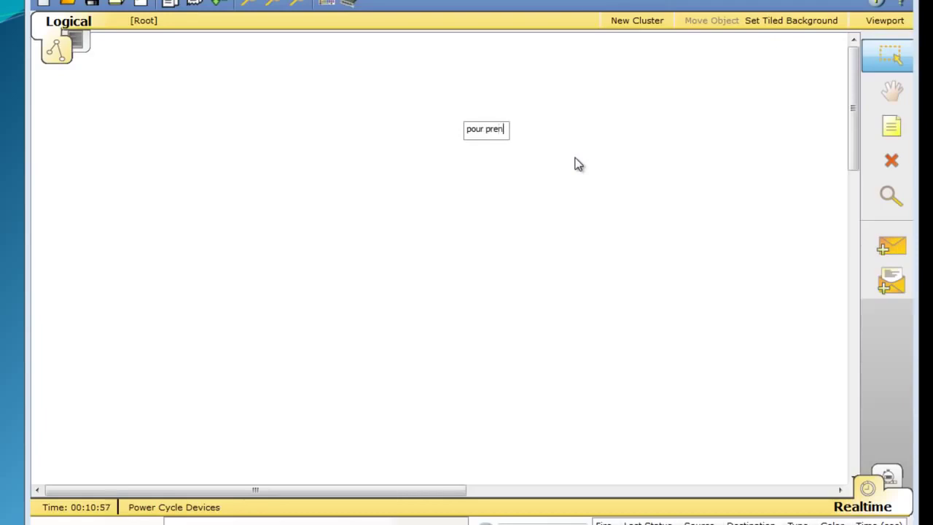
pyautogui.write('dre note')
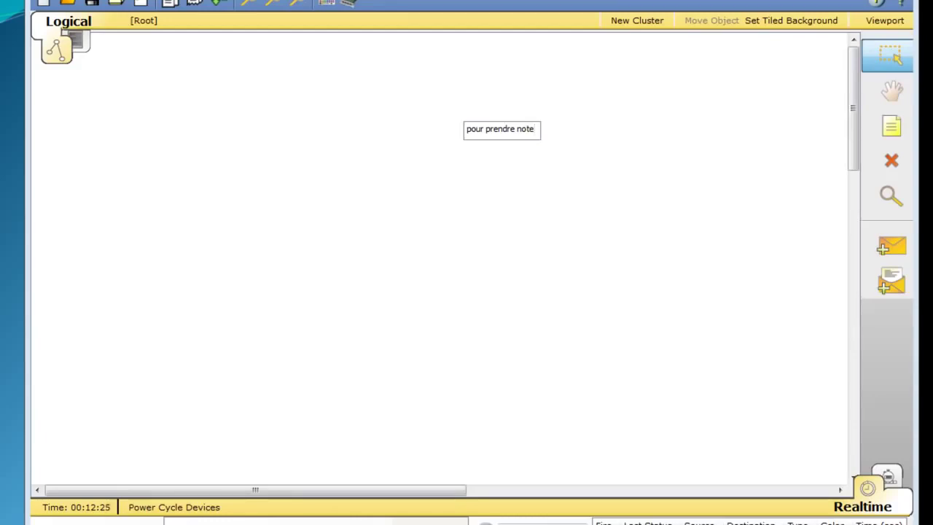
pyautogui.press('Escape')
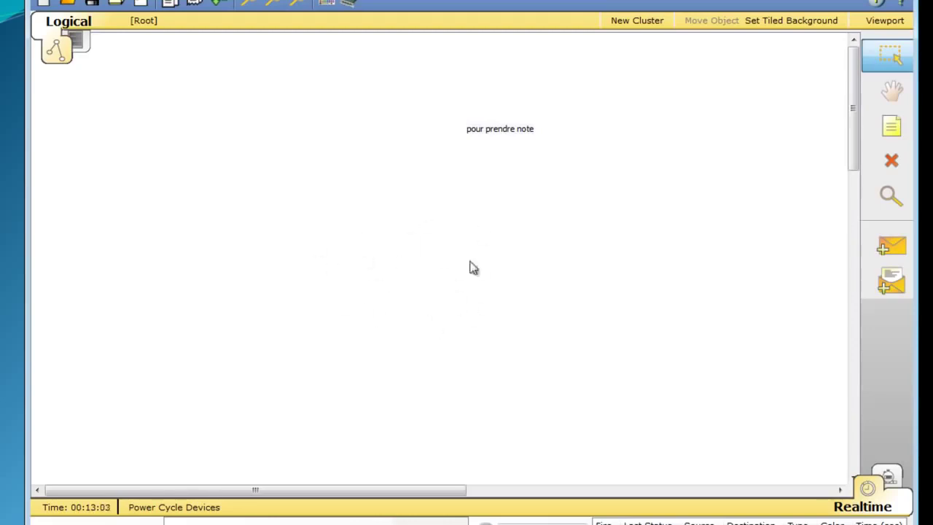
# - Switch from Realtime to Simulation mode and hide the event list
pyautogui.click(891, 480)
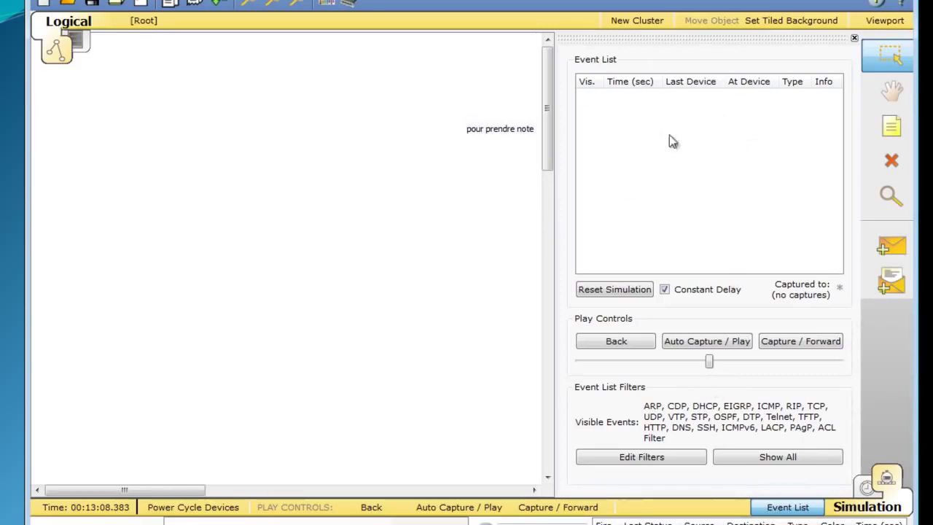
pyautogui.click(789, 513)
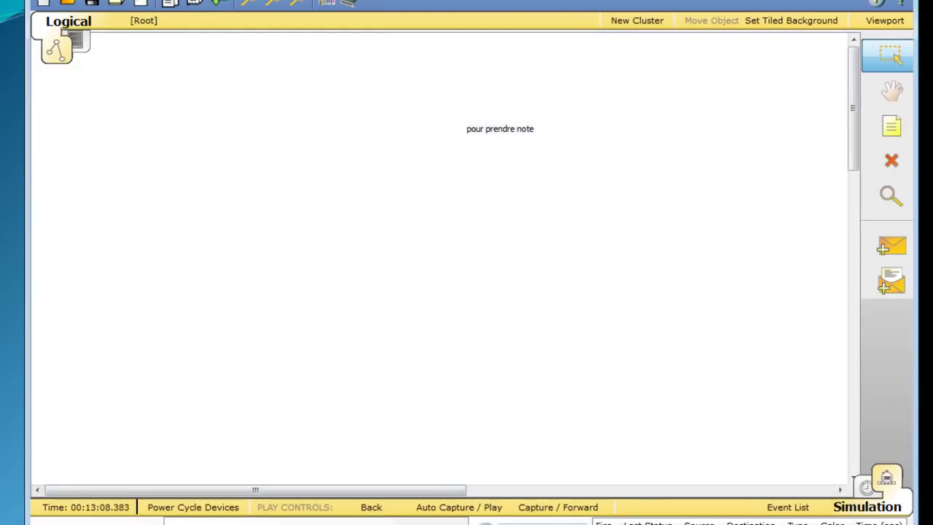
# - Place an 1841 router near the top of the workspace, with a 2950-24 switch and a Hub-PT hub below it
pyautogui.click(357, 129)
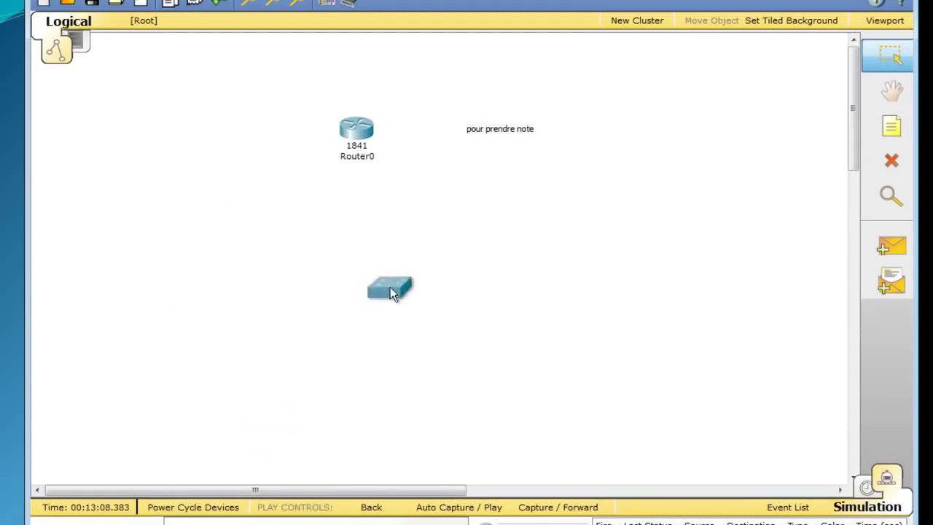
pyautogui.click(391, 293)
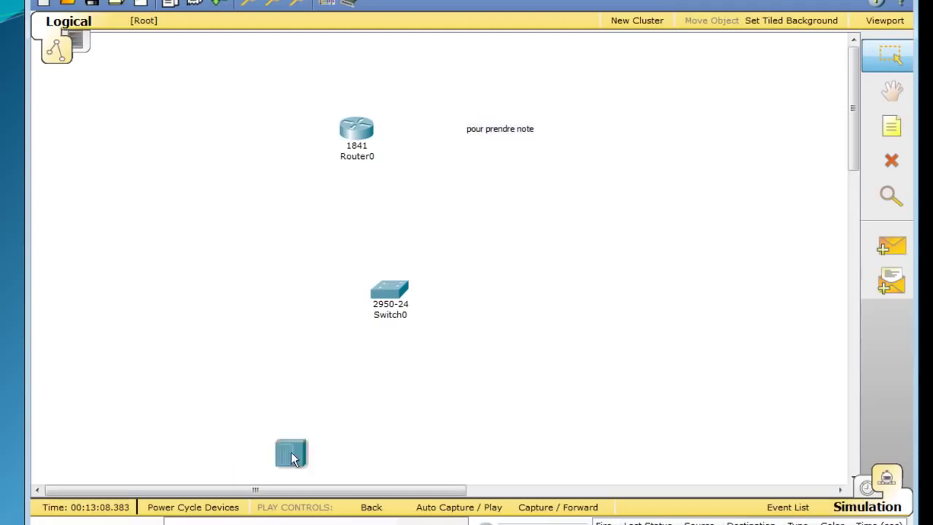
pyautogui.click(575, 284)
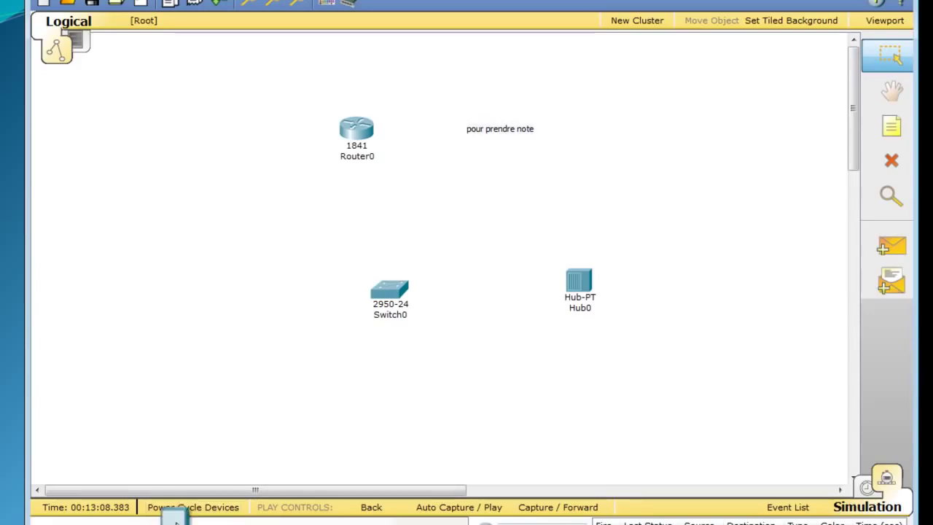
# - Add one PC-PT beside the switch and two more above and below the hub, and shift the hub slightly toward the switch
pyautogui.click(212, 277)
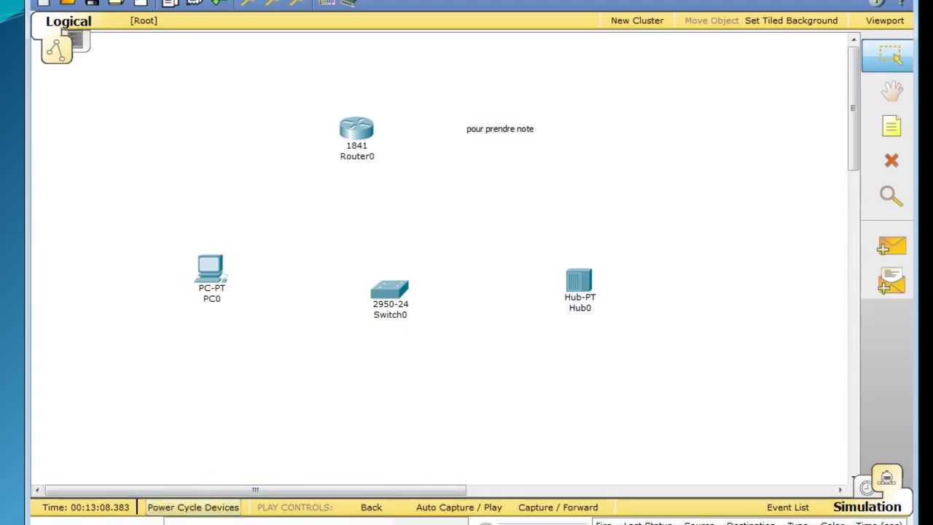
pyautogui.moveTo(191, 524); pyautogui.dragTo(594, 385)
pyautogui.moveTo(191, 523); pyautogui.dragTo(631, 186)
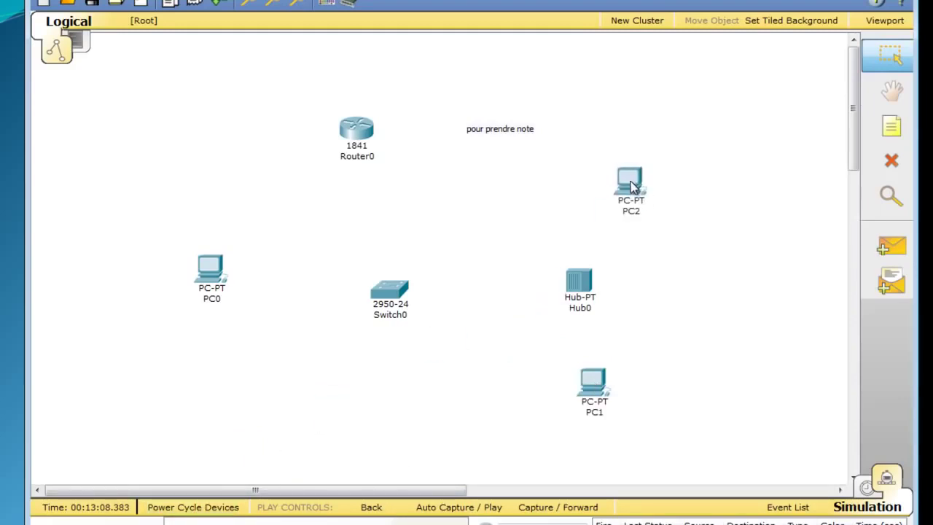
pyautogui.moveTo(585, 284); pyautogui.dragTo(551, 271)
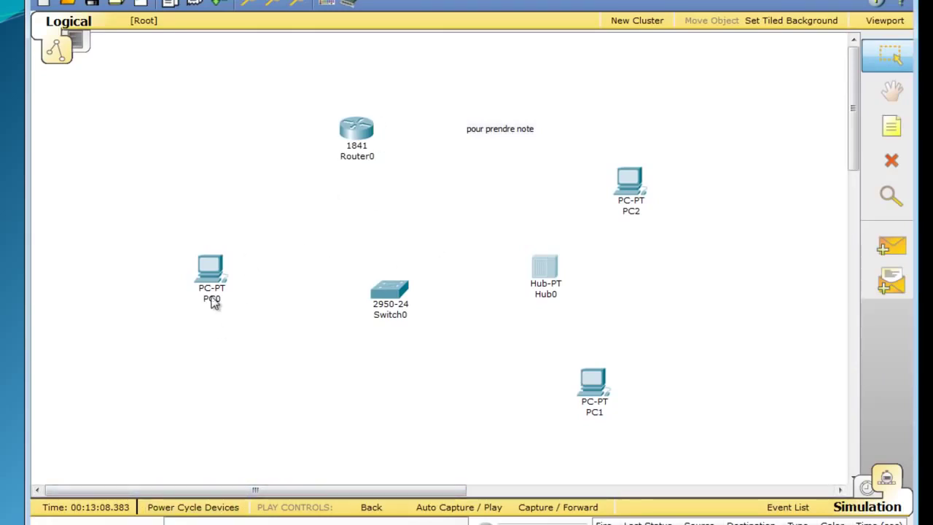
# - Connect FastEthernet0/1 of Switch0 to the FastEthernet port of PC0 with a copper straight-through cable
pyautogui.moveTo(219, 291)
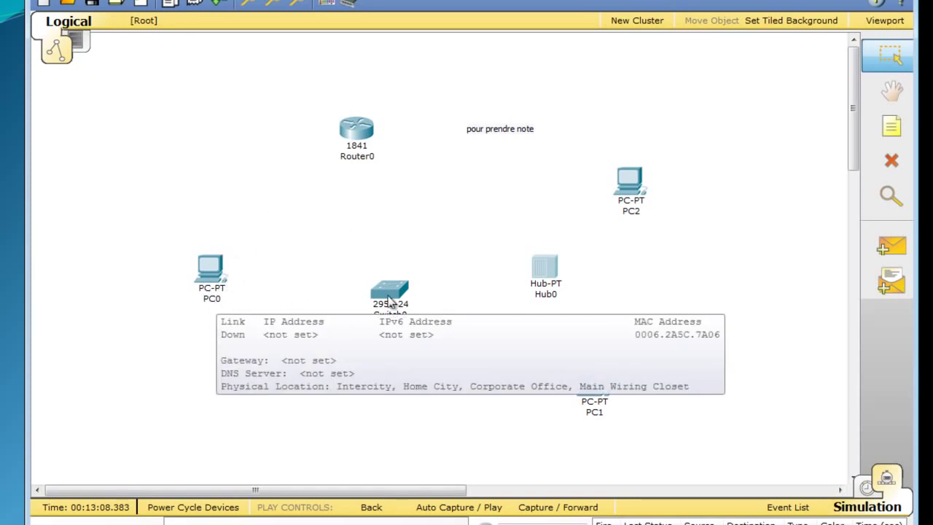
pyautogui.moveTo(390, 301)
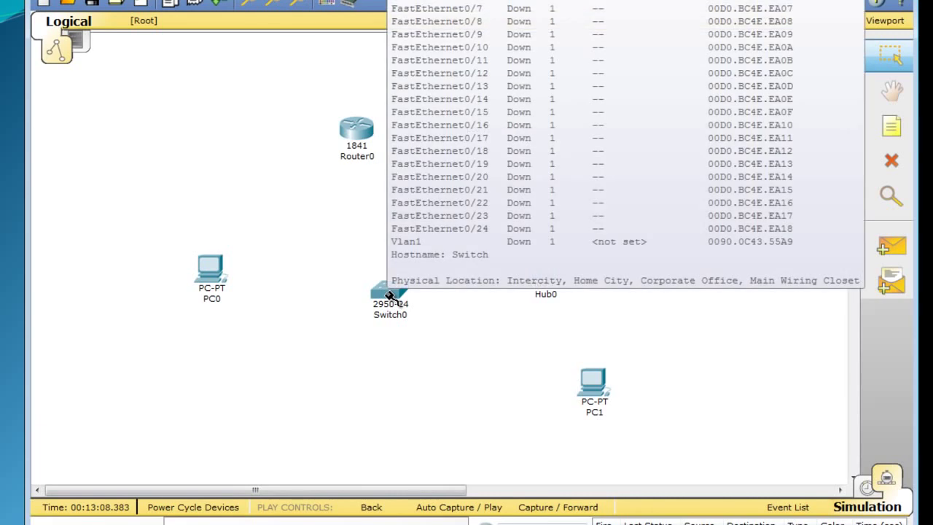
pyautogui.click(390, 296)
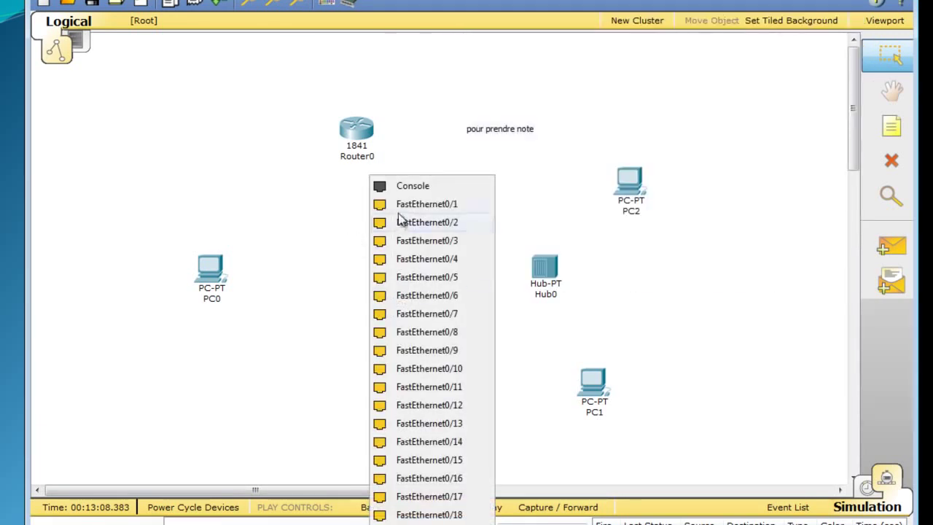
pyautogui.click(443, 207)
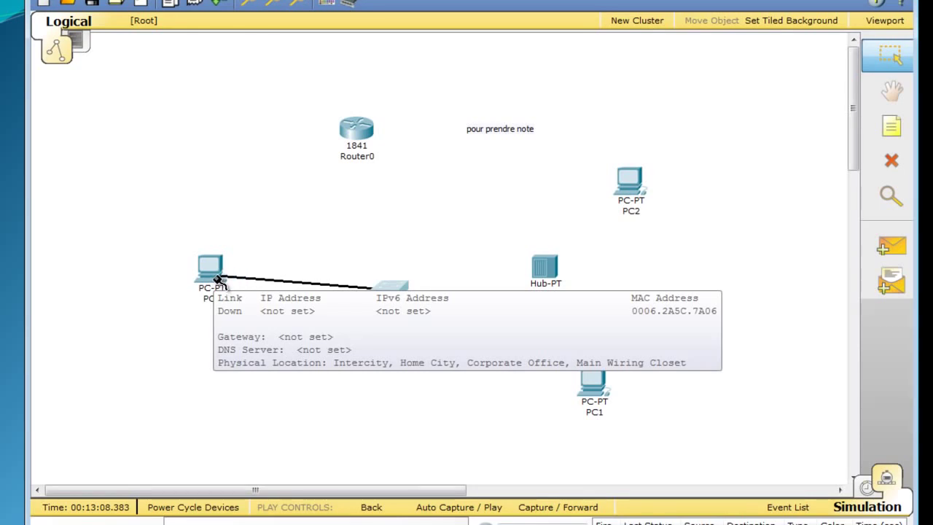
pyautogui.click(217, 280)
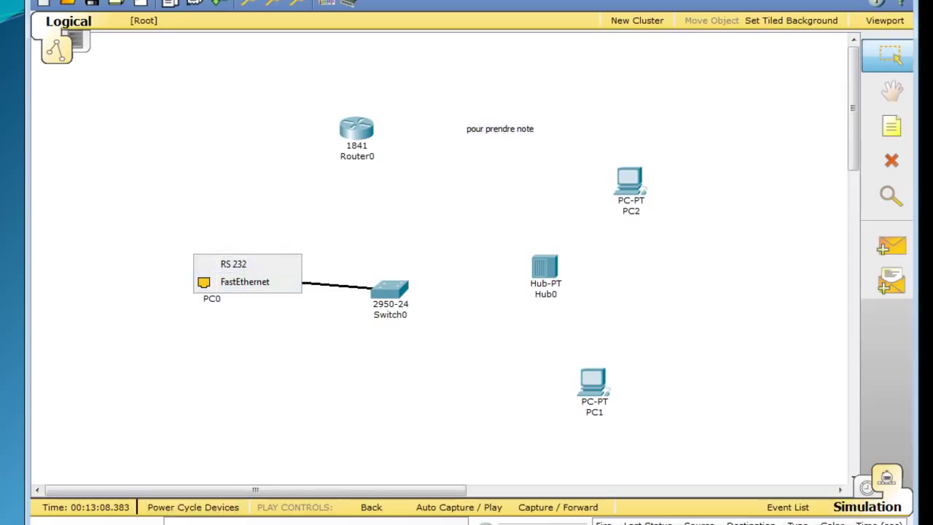
pyautogui.click(250, 289)
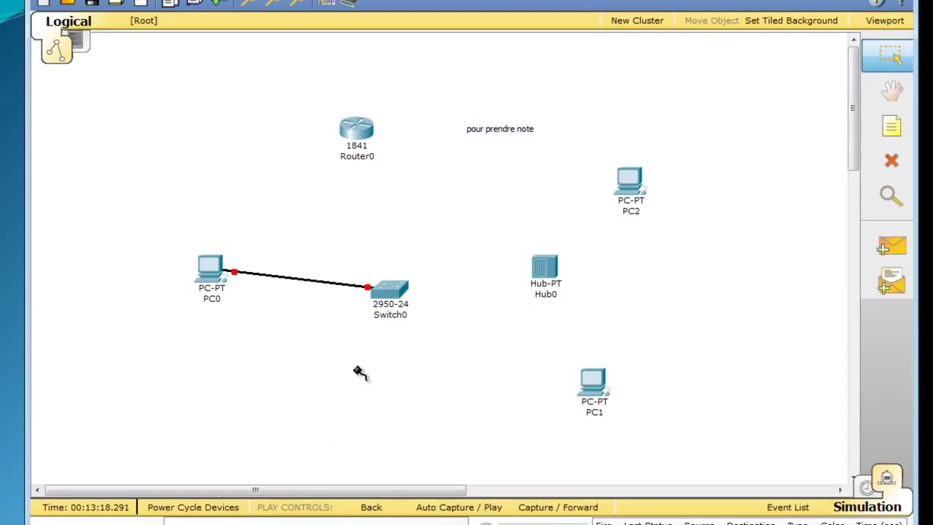
# - Connect FastEthernet0/2 of Switch0 to FastEthernet0/0 of Router0 with a copper straight-through cable
pyautogui.click(391, 293)
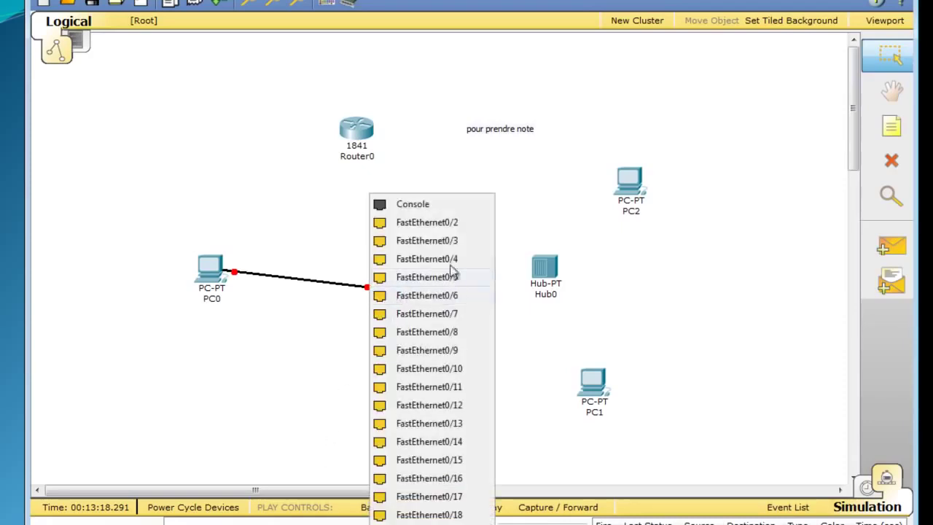
pyautogui.click(446, 227)
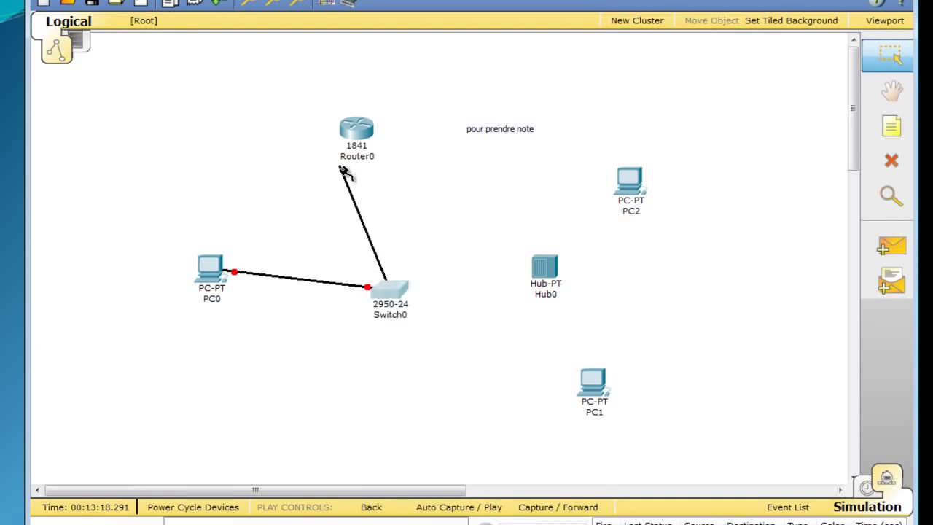
pyautogui.click(366, 136)
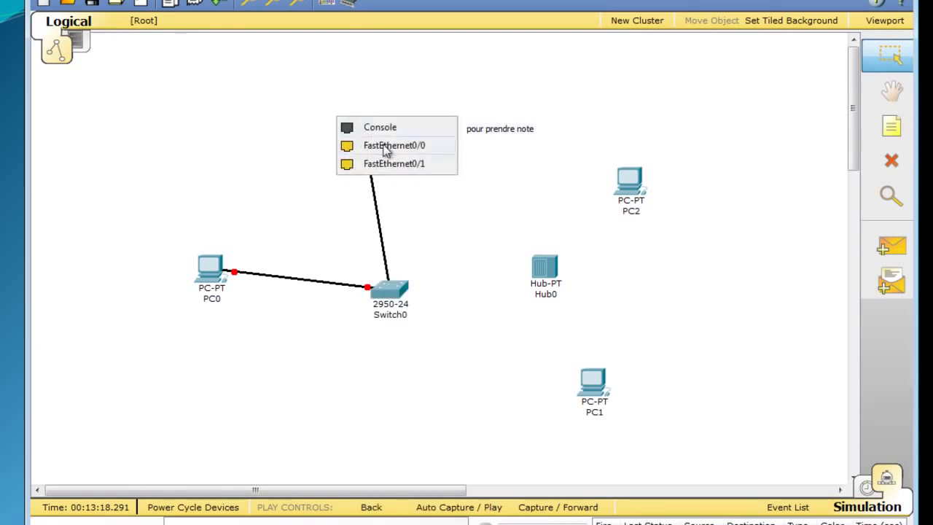
pyautogui.click(385, 152)
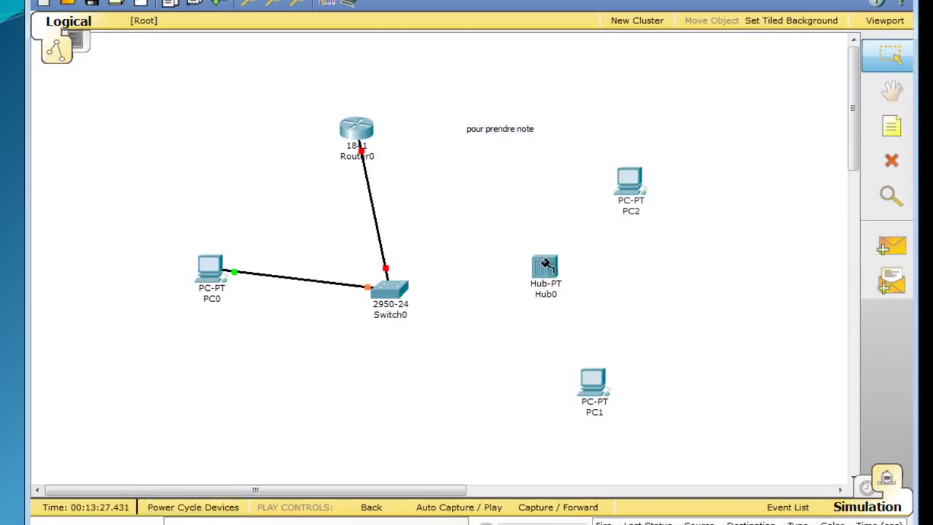
# - Connect FastEthernet0/3 of Switch0 to Port 0 of Hub0 with a copper cross-over cable
pyautogui.click(388, 291)
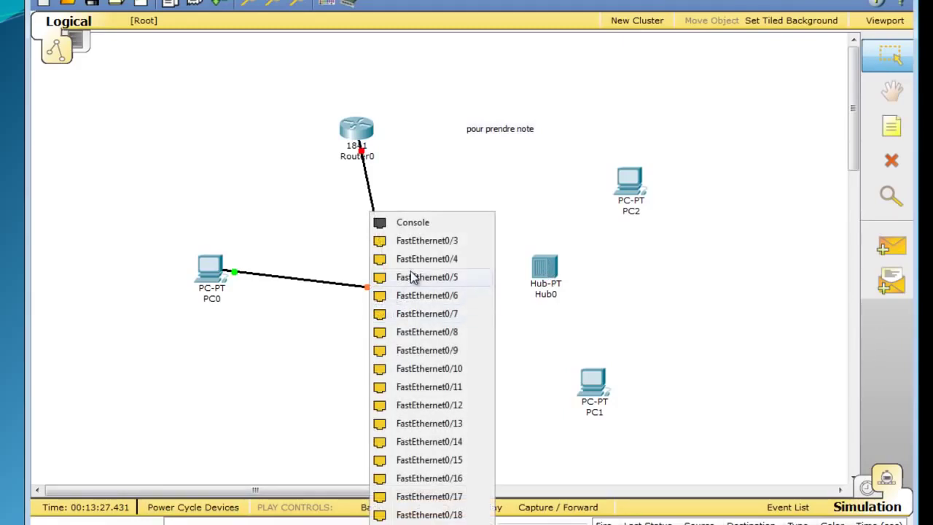
pyautogui.click(411, 242)
pyautogui.click(414, 298)
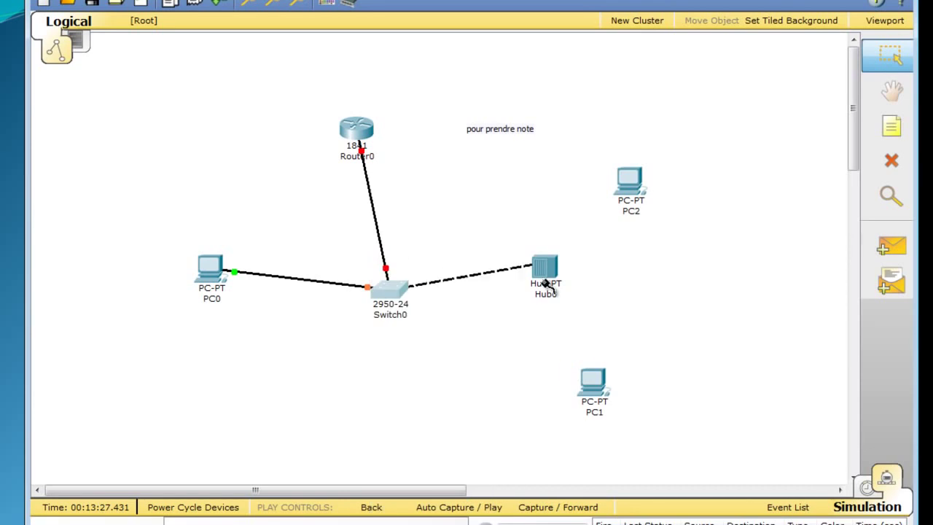
pyautogui.click(545, 281)
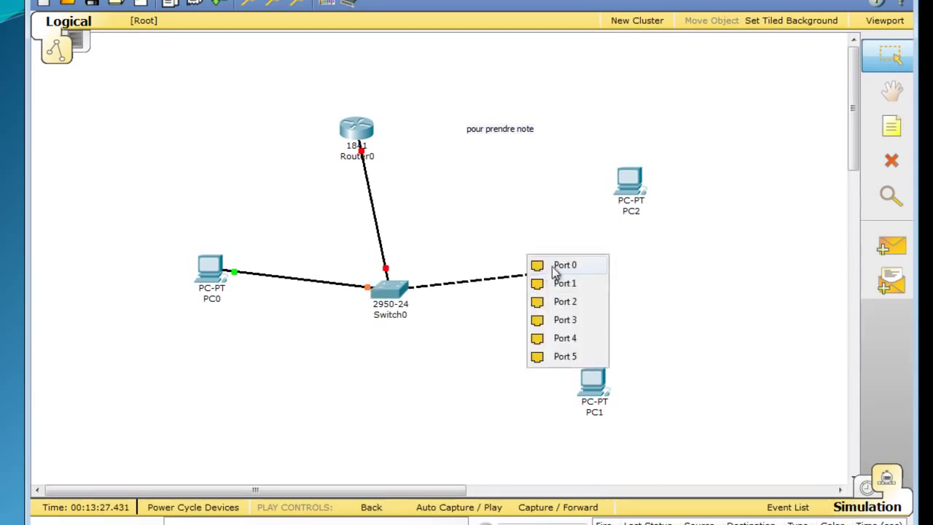
pyautogui.click(565, 265)
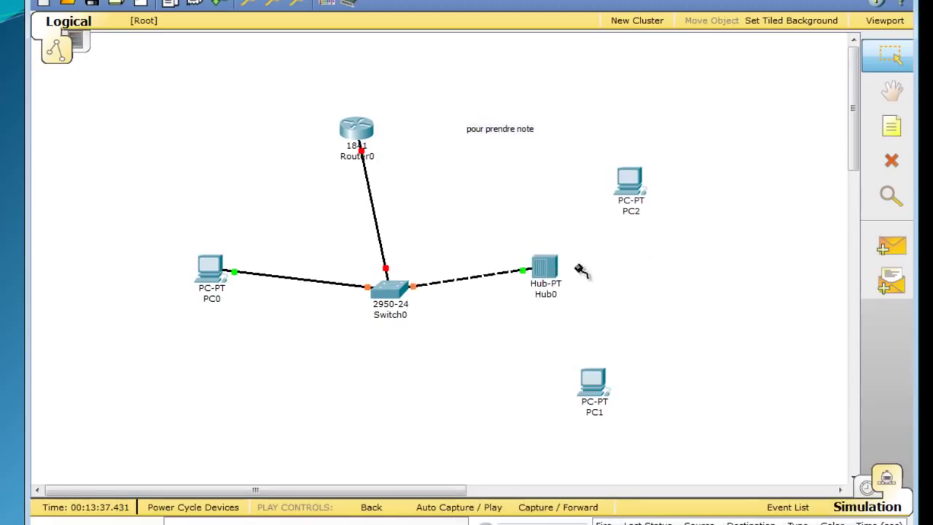
# - Connect Port 1 of Hub0 to the FastEthernet port of PC2 with a copper straight-through cable
pyautogui.click(551, 271)
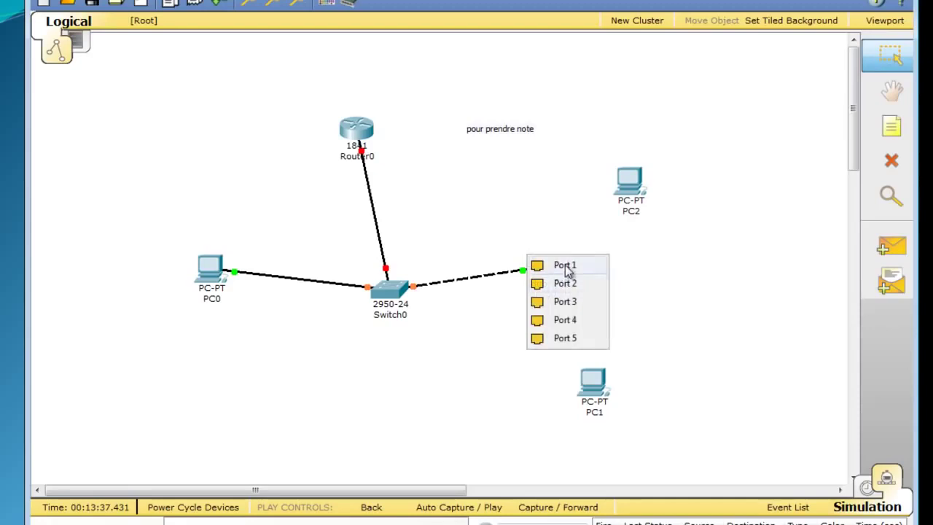
pyautogui.click(566, 268)
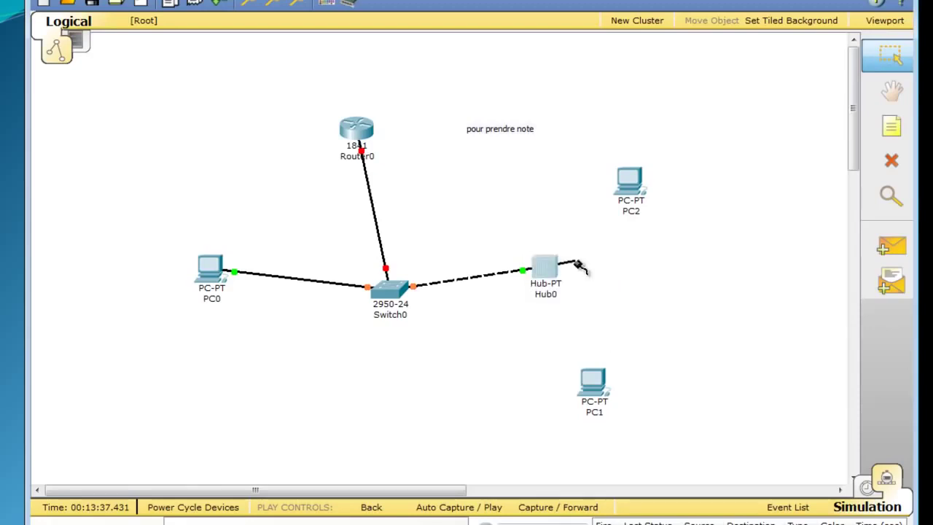
pyautogui.click(638, 184)
pyautogui.click(650, 191)
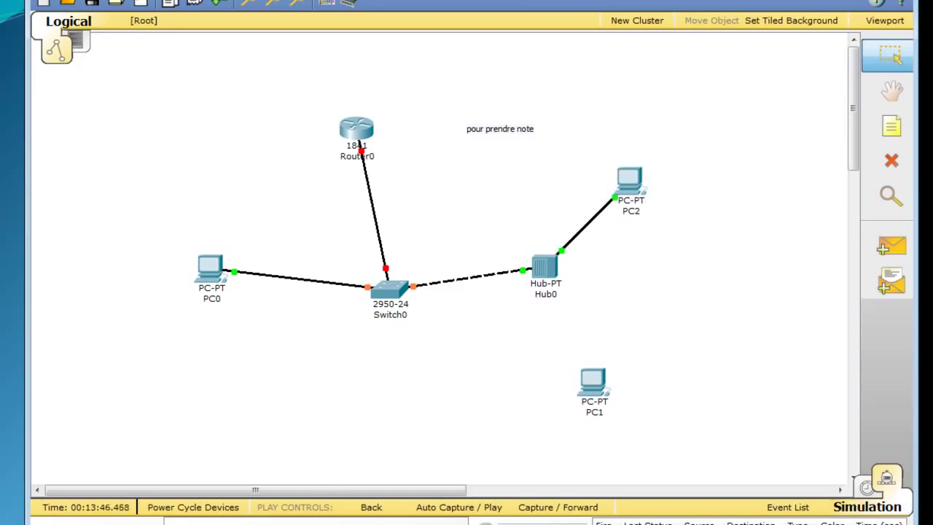
# - Connect Port 2 of Hub0 to the FastEthernet port of PC1 with a copper straight-through cable
pyautogui.click(551, 276)
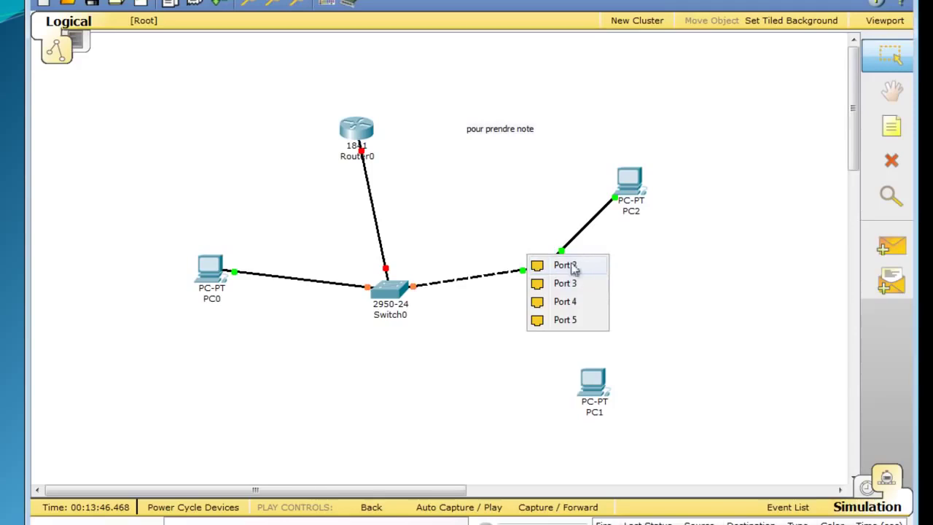
pyautogui.click(576, 267)
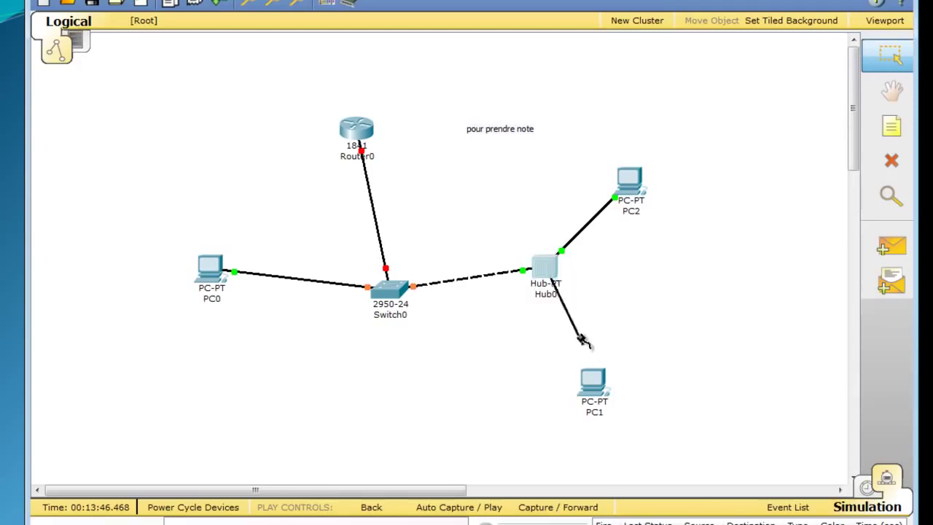
pyautogui.click(590, 391)
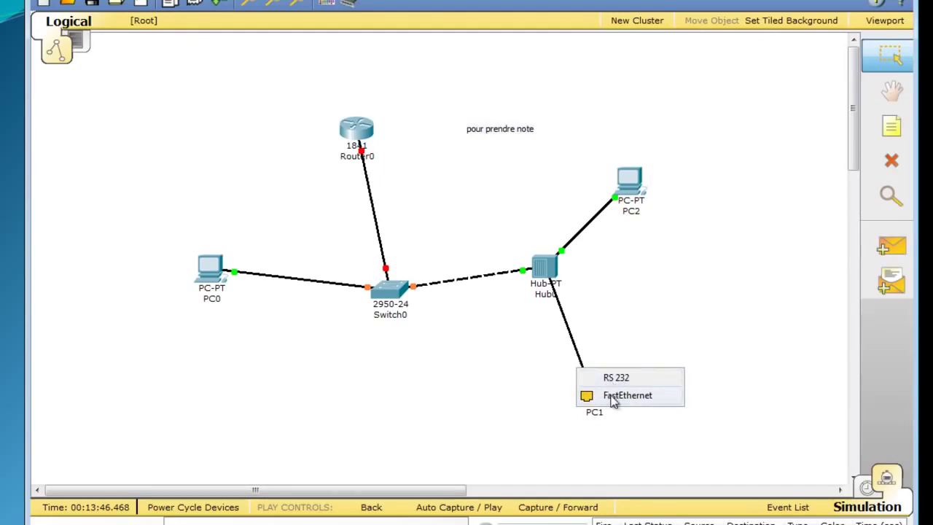
pyautogui.click(612, 399)
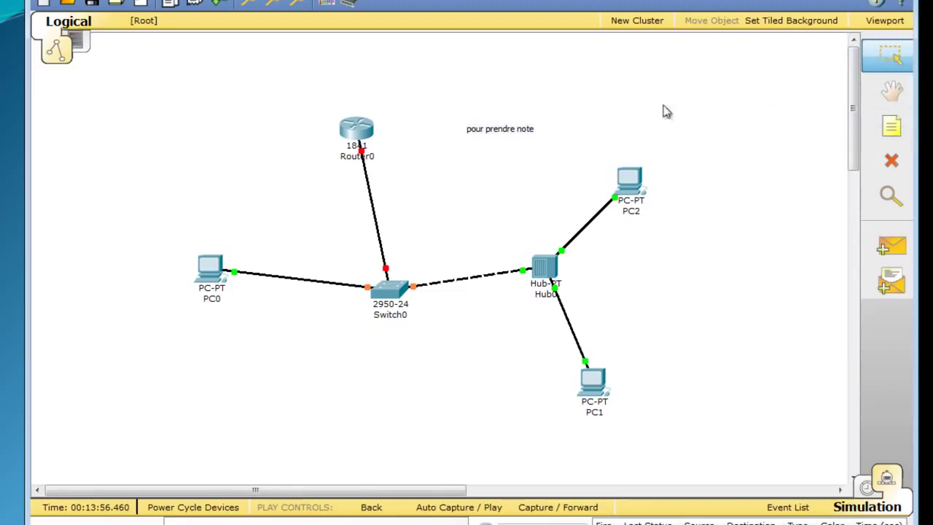
pyautogui.moveTo(194, 107); pyautogui.dragTo(721, 455)
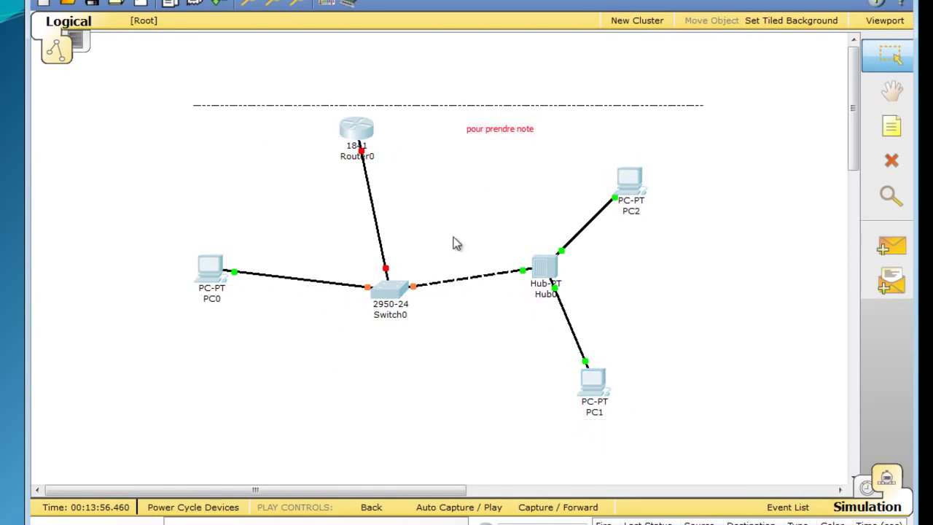
pyautogui.click(892, 163)
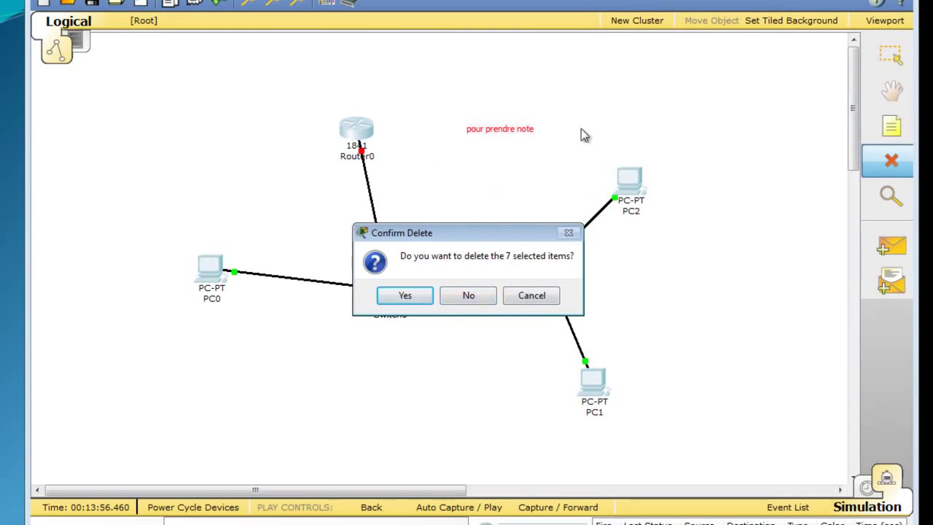
pyautogui.click(483, 296)
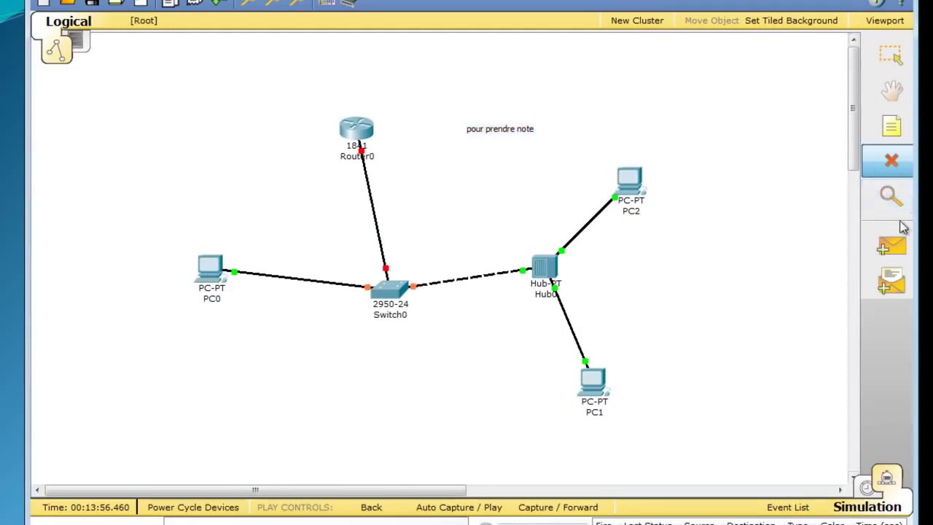
# - Inspect the ARP table of PC0 and close it
pyautogui.click(890, 197)
pyautogui.click(890, 197)
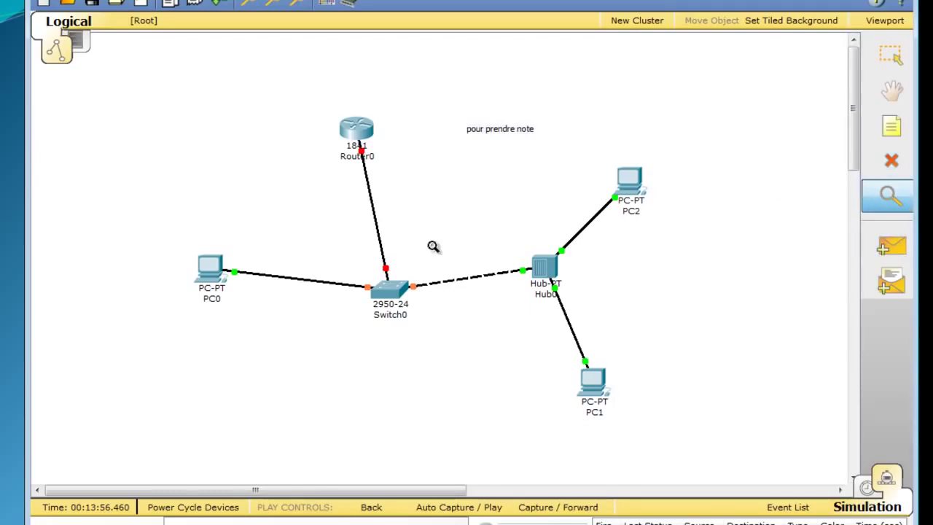
pyautogui.click(220, 267)
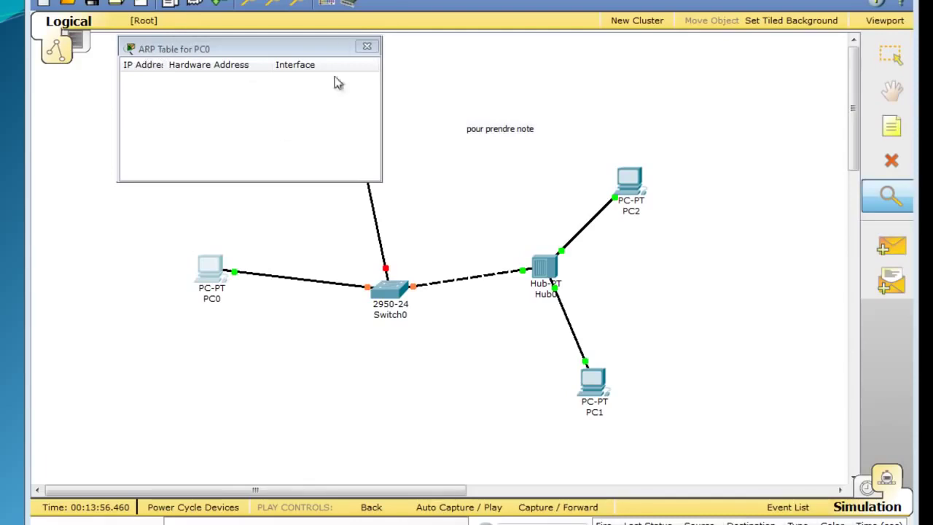
pyautogui.click(366, 48)
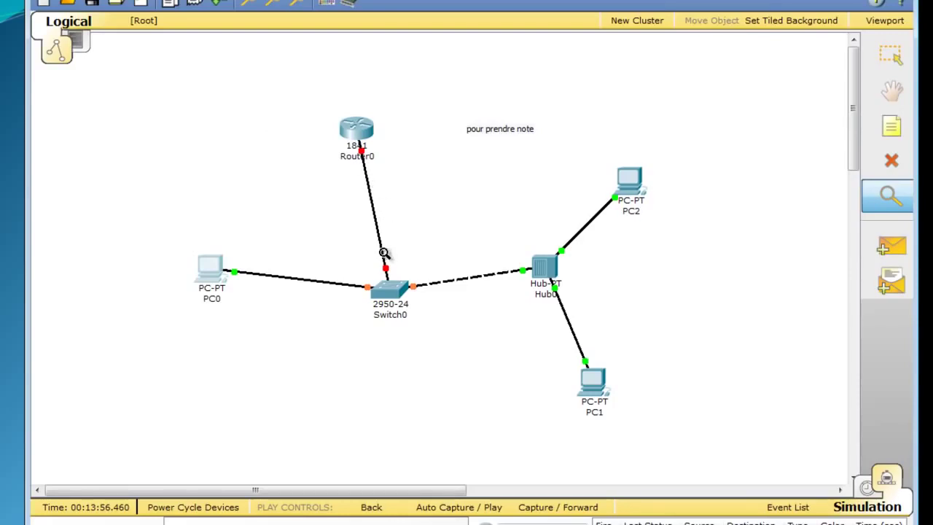
pyautogui.moveTo(384, 252)
pyautogui.click(894, 89)
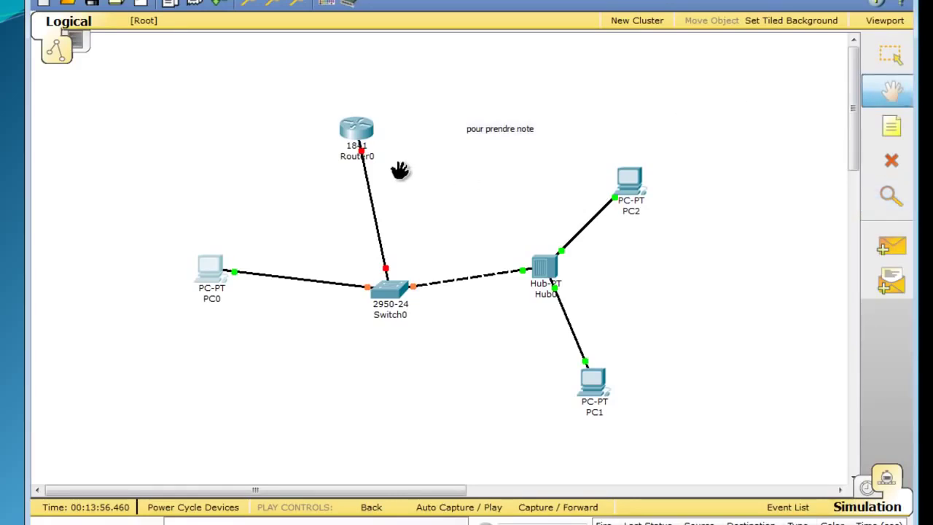
pyautogui.moveTo(506, 228)
pyautogui.mouseDown()
pyautogui.moveTo(425, 221)
pyautogui.moveTo(442, 202)
pyautogui.moveTo(610, 199)
pyautogui.moveTo(638, 220)
pyautogui.moveTo(502, 160)
pyautogui.moveTo(429, 200)
pyautogui.moveTo(482, 252)
pyautogui.moveTo(491, 214)
pyautogui.moveTo(506, 220)
pyautogui.moveTo(502, 237)
pyautogui.mouseUp()
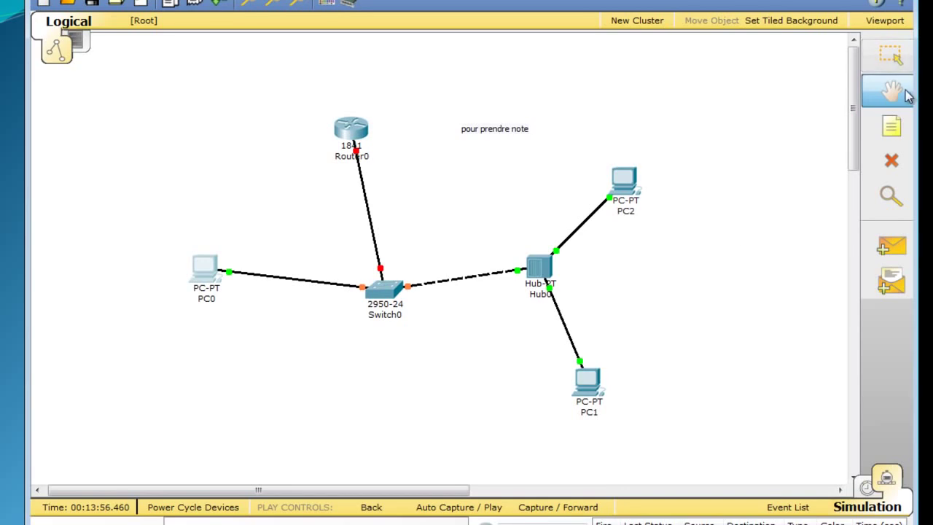
pyautogui.click(884, 54)
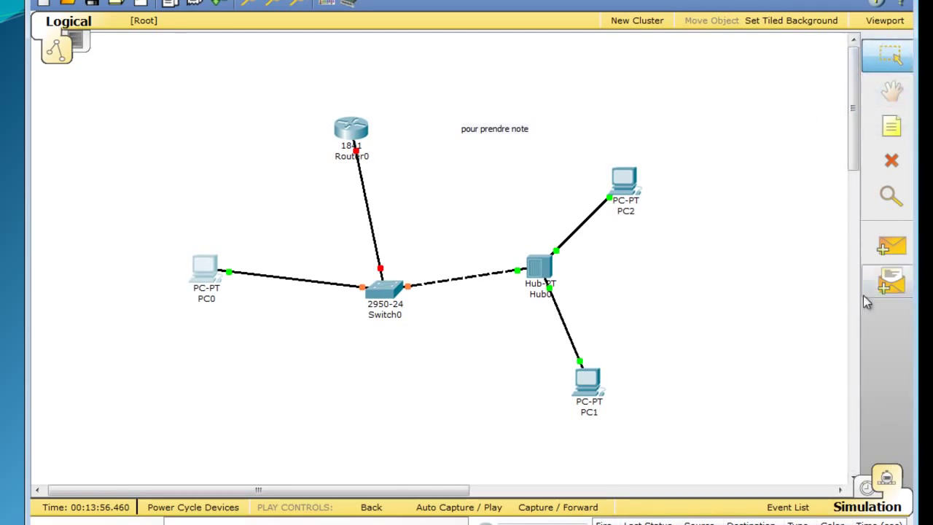
# - Try to send a simple PDU from PC2 to PC1
pyautogui.click(895, 252)
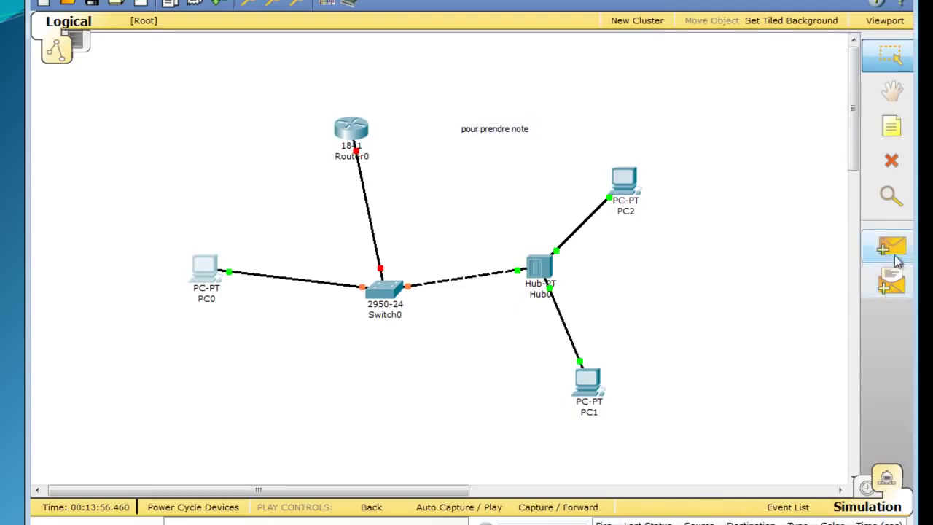
pyautogui.scroll(-1, 656, 227)
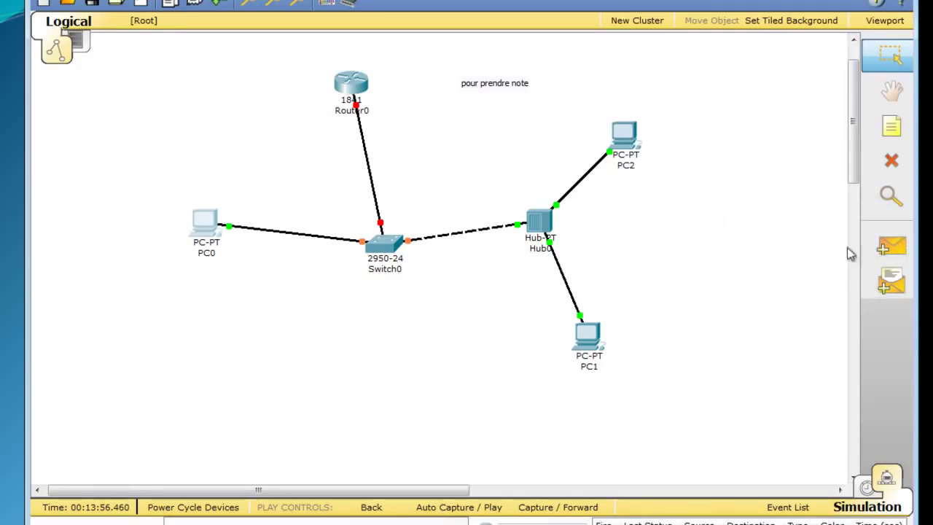
pyautogui.click(889, 247)
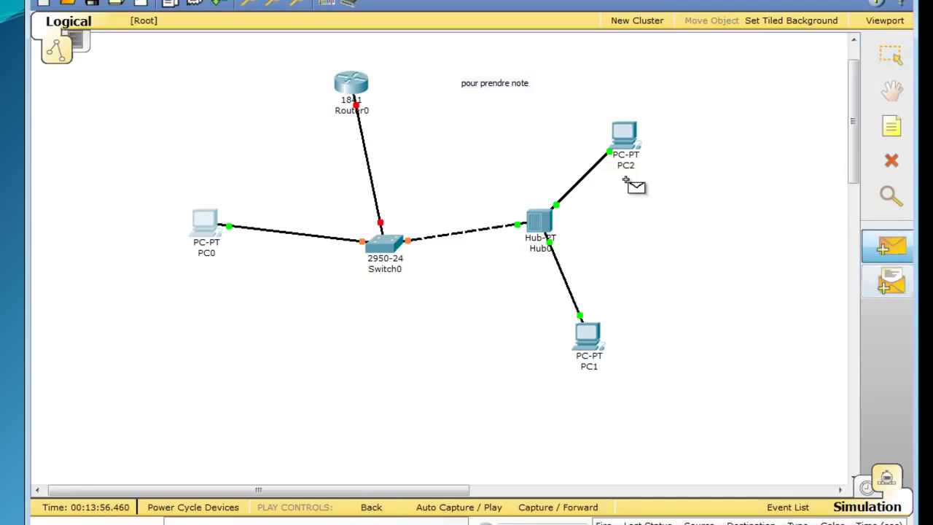
pyautogui.click(625, 139)
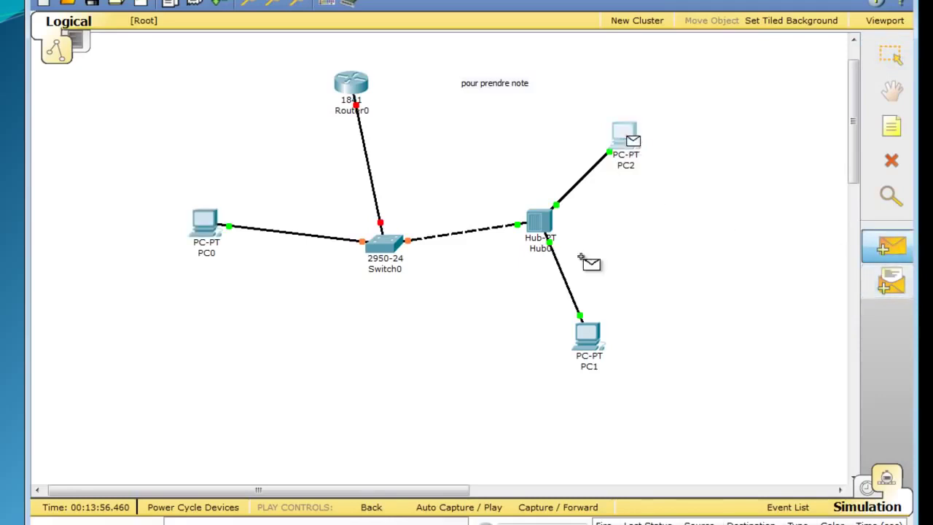
pyautogui.click(593, 328)
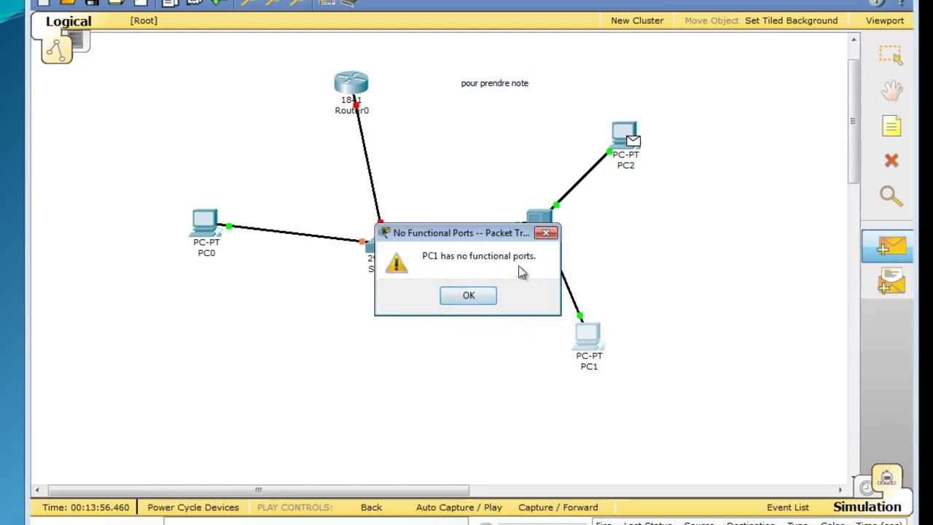
pyautogui.click(545, 233)
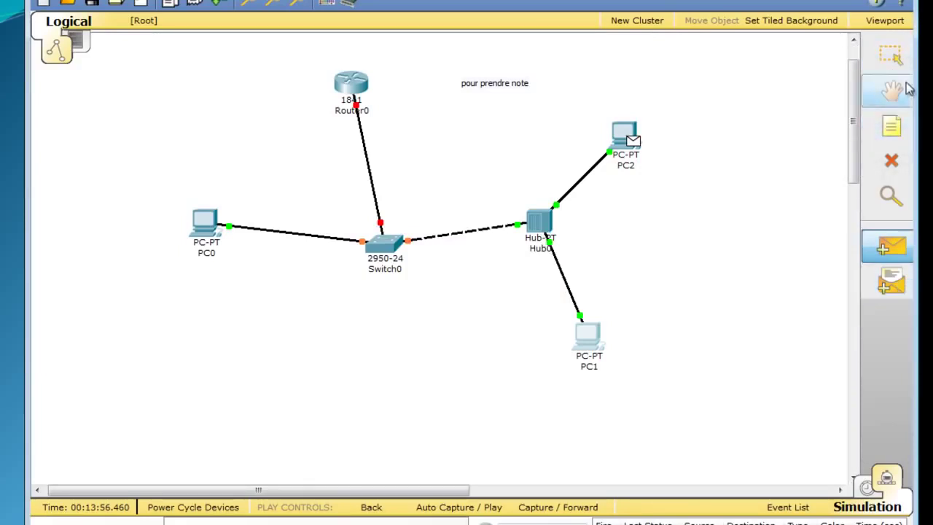
pyautogui.click(892, 127)
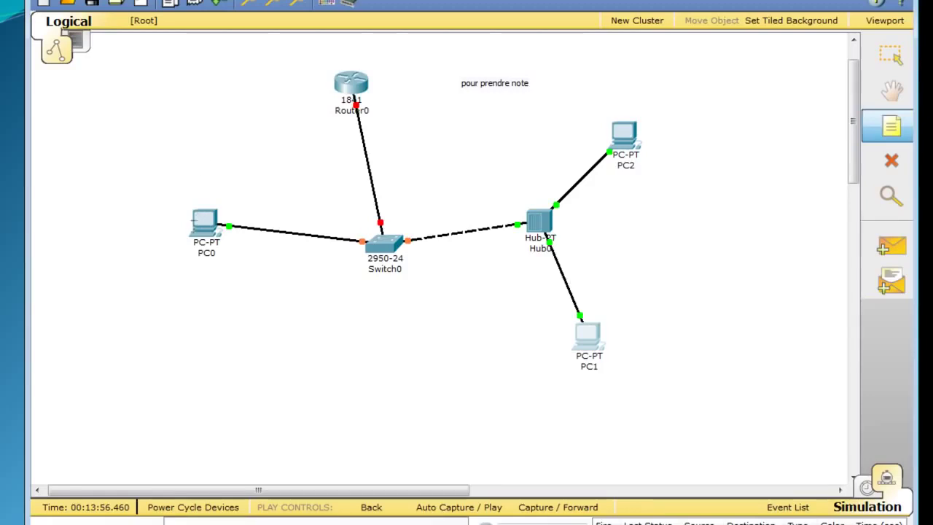
pyautogui.click(205, 222)
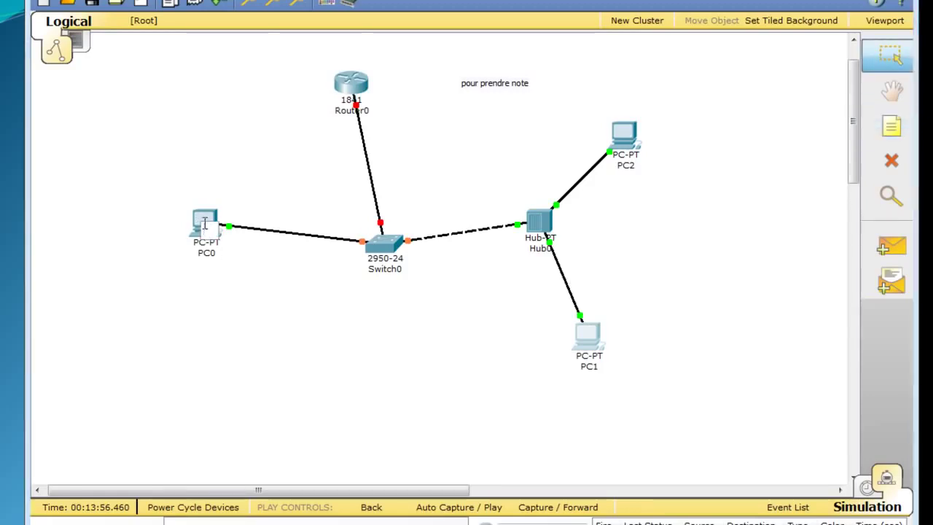
pyautogui.click(231, 268)
# - Examine PC0's physical view and the description of its PT-HOST-NM-1AM module, and close the device window
pyautogui.click(199, 222)
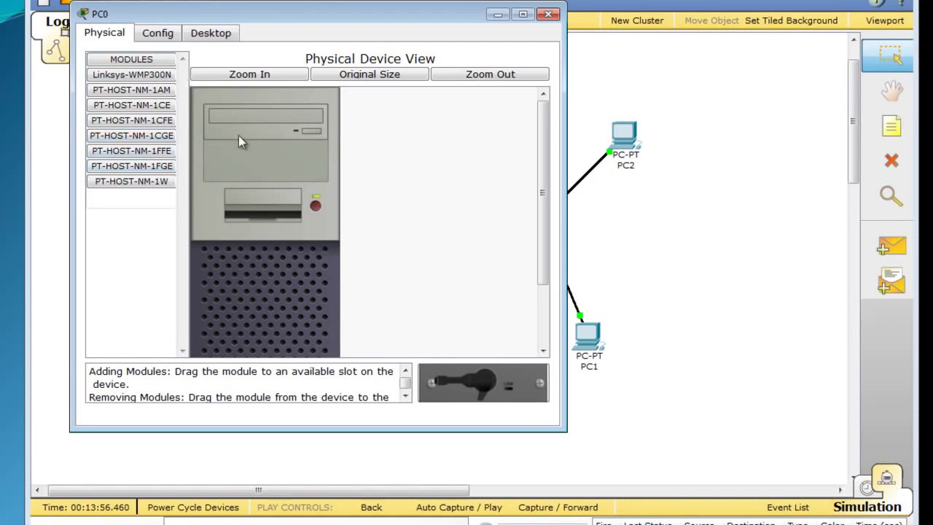
pyautogui.click(155, 92)
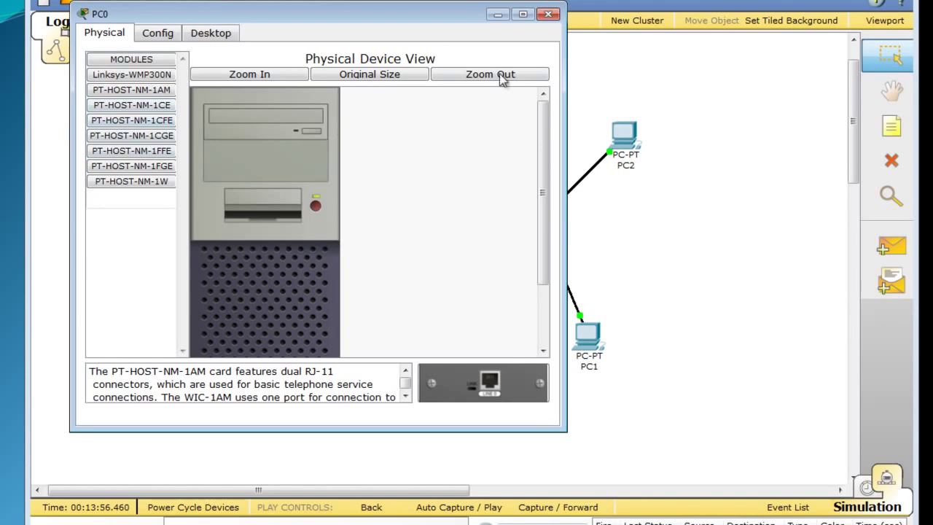
pyautogui.click(548, 15)
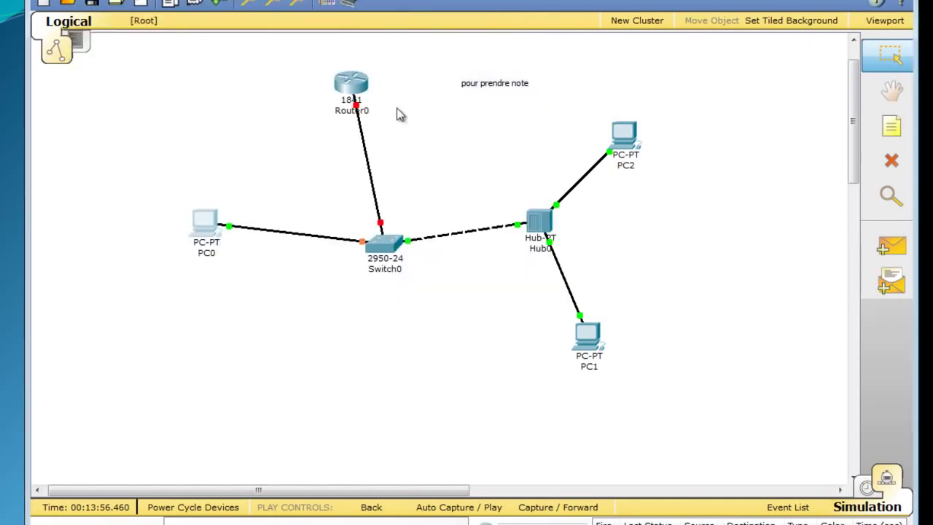
# - Try to add a WIC-1AM module to Router0 while it is powered on
pyautogui.click(357, 86)
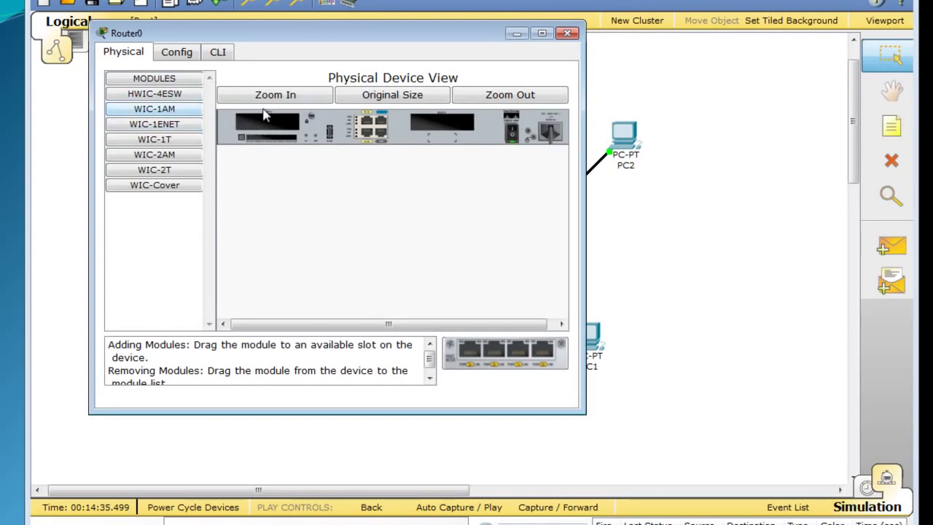
pyautogui.moveTo(166, 118); pyautogui.dragTo(277, 133)
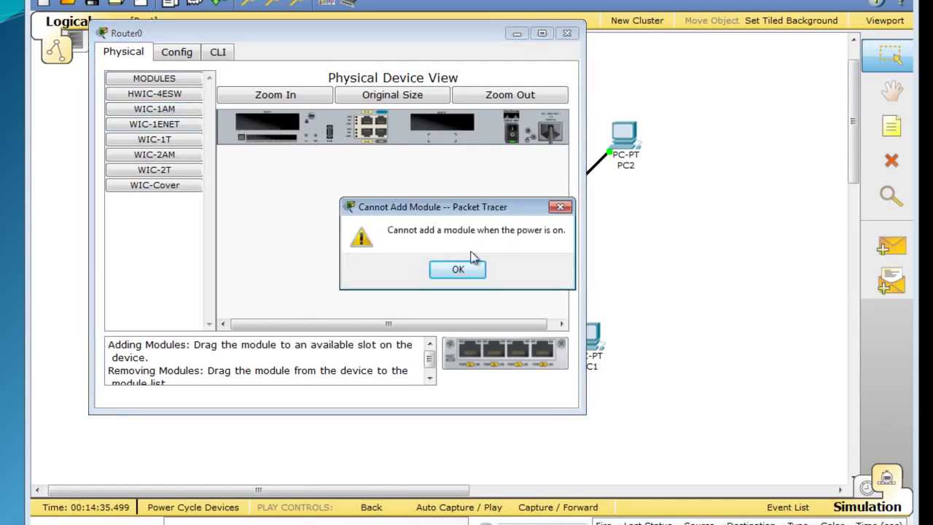
pyautogui.click(472, 274)
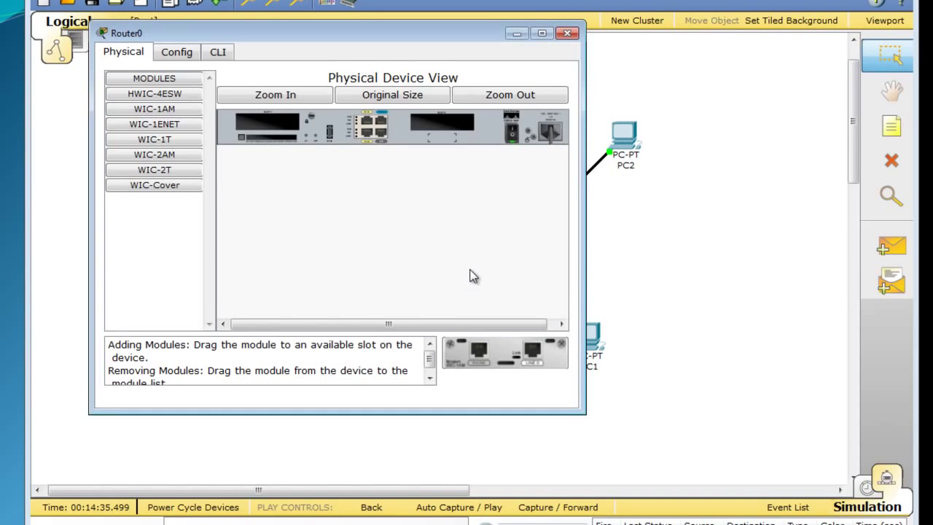
# - Power off Router0 and install a WIC-1AM module in each of its two empty expansion slots
pyautogui.click(513, 134)
pyautogui.moveTo(154, 117); pyautogui.dragTo(291, 150)
pyautogui.moveTo(164, 109); pyautogui.dragTo(270, 121)
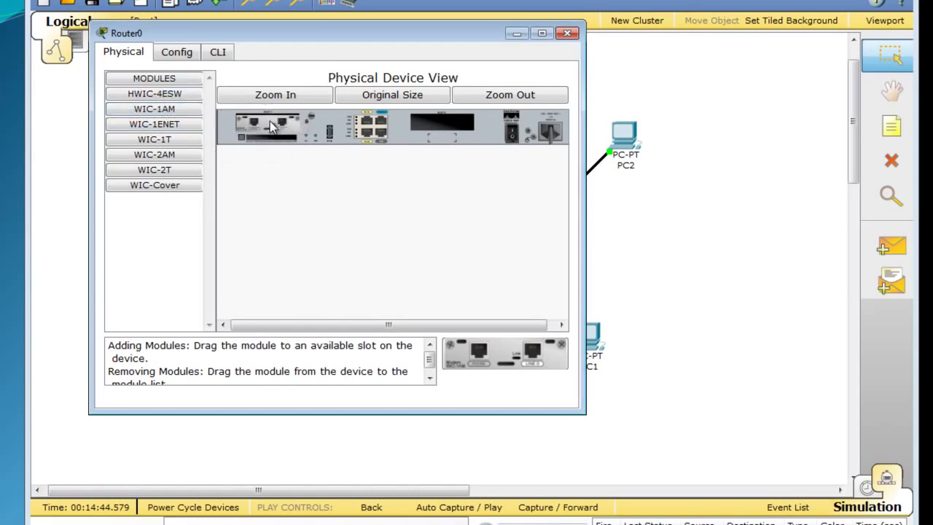
pyautogui.moveTo(155, 109); pyautogui.dragTo(430, 121)
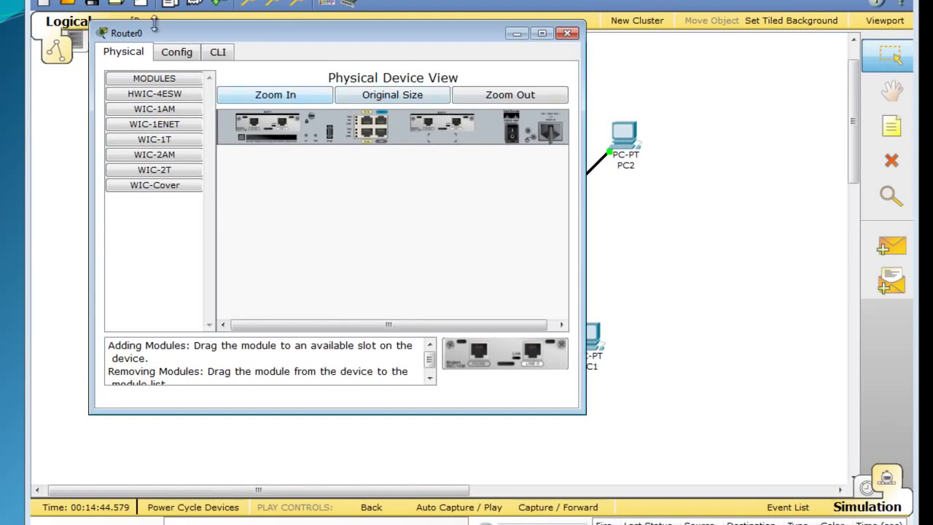
# - Power Router0 back on and try to open its configuration settings
pyautogui.click(176, 53)
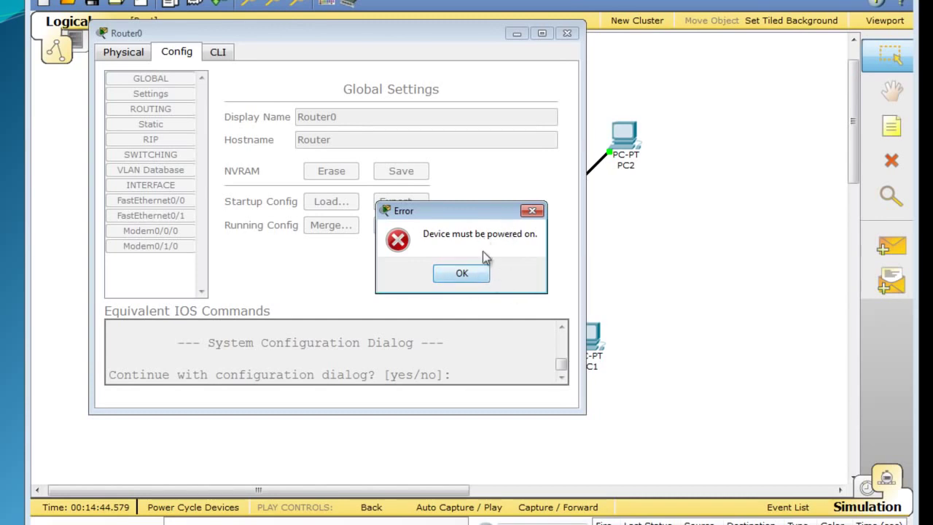
pyautogui.click(461, 273)
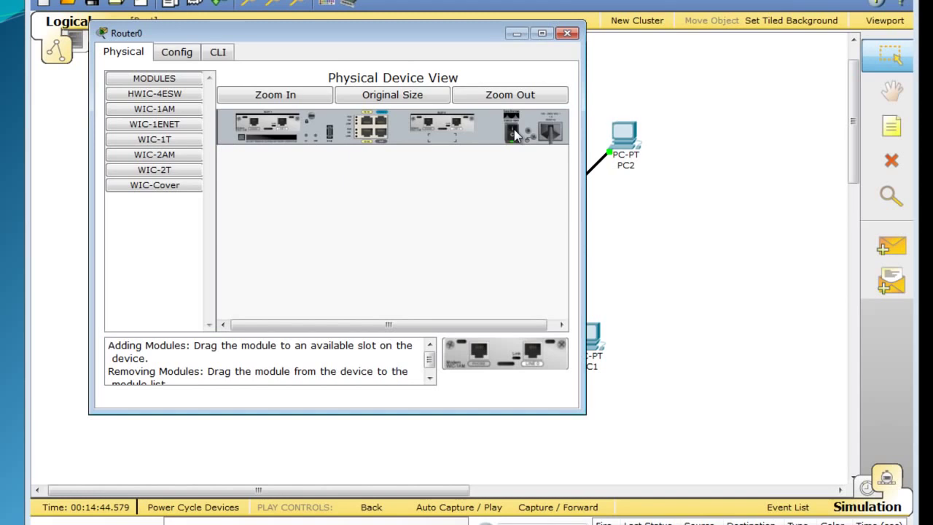
pyautogui.click(187, 58)
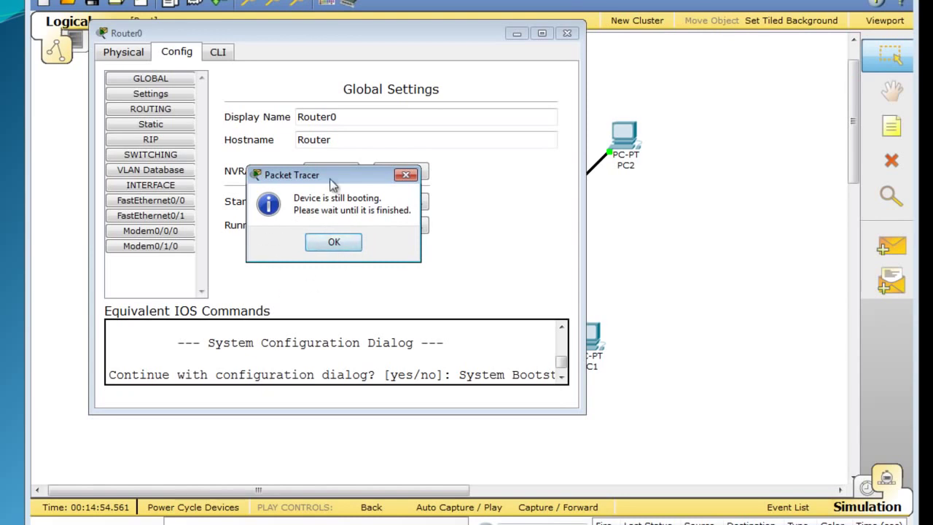
pyautogui.click(333, 244)
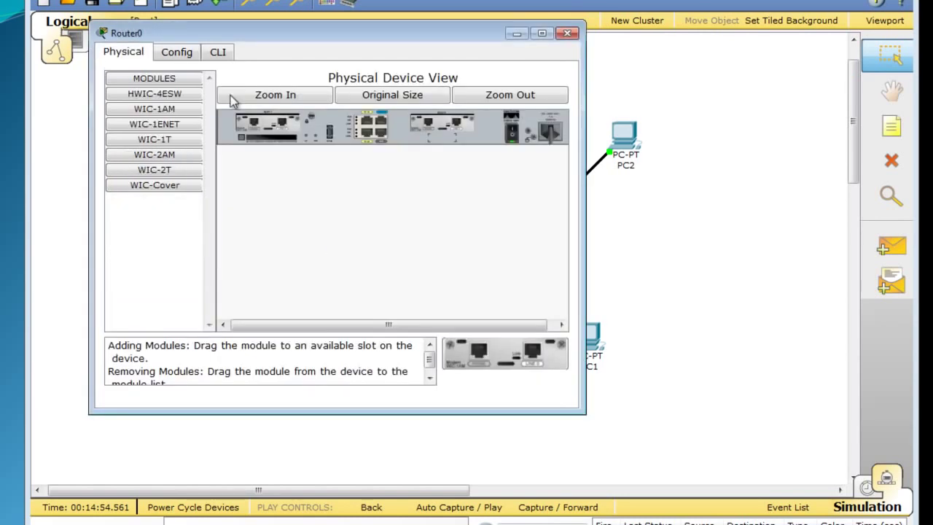
# - Try Router0's configuration settings again, view its IOS command-line interface, and close the device window
pyautogui.click(182, 56)
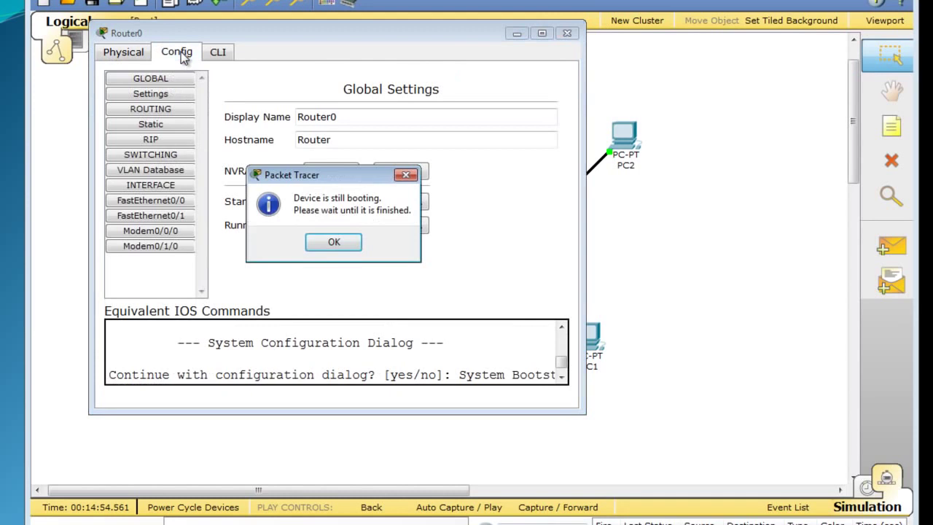
pyautogui.click(352, 244)
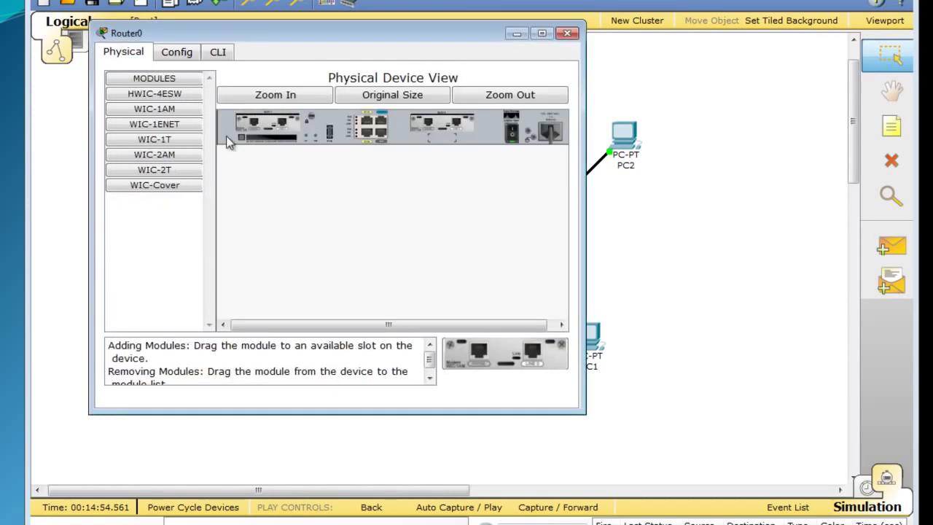
pyautogui.click(218, 53)
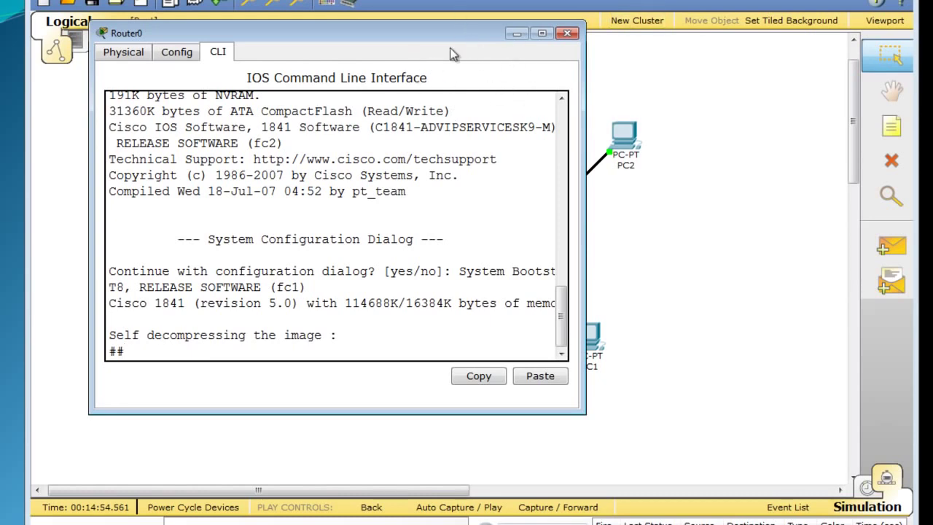
pyautogui.click(567, 34)
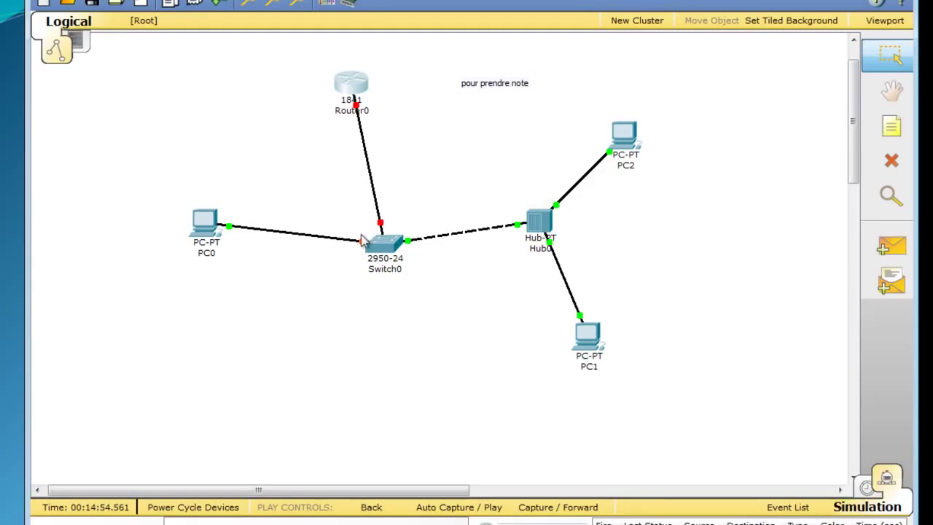
# - Inspect Switch0's physical view, global configuration settings and IOS command-line interface, and close the device window
pyautogui.click(384, 250)
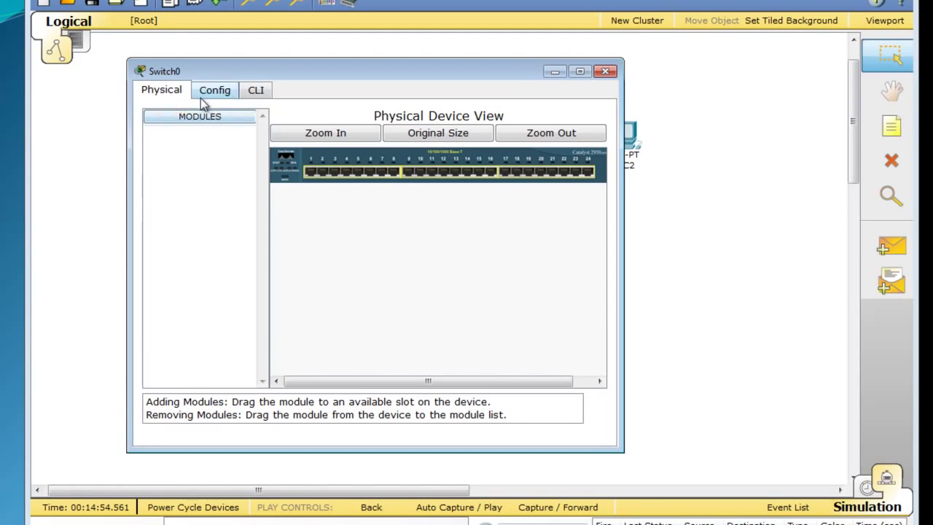
pyautogui.click(216, 93)
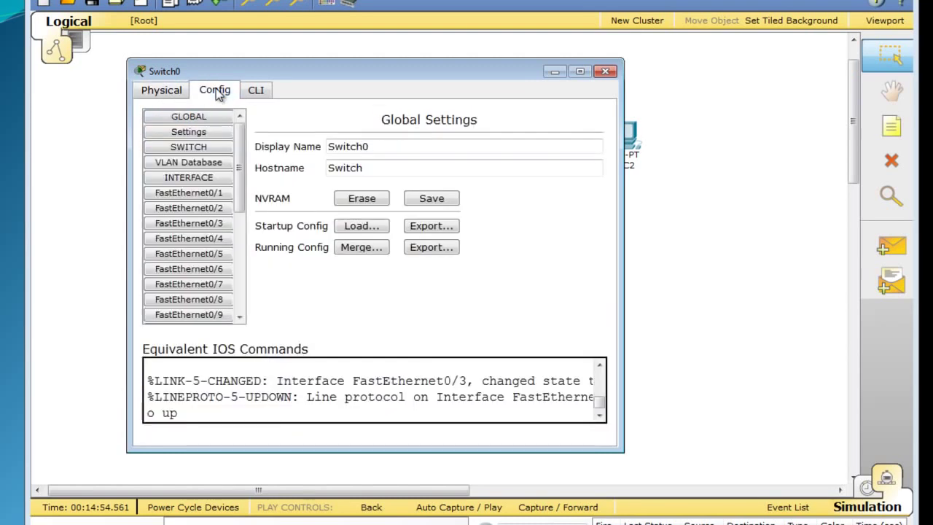
pyautogui.click(255, 93)
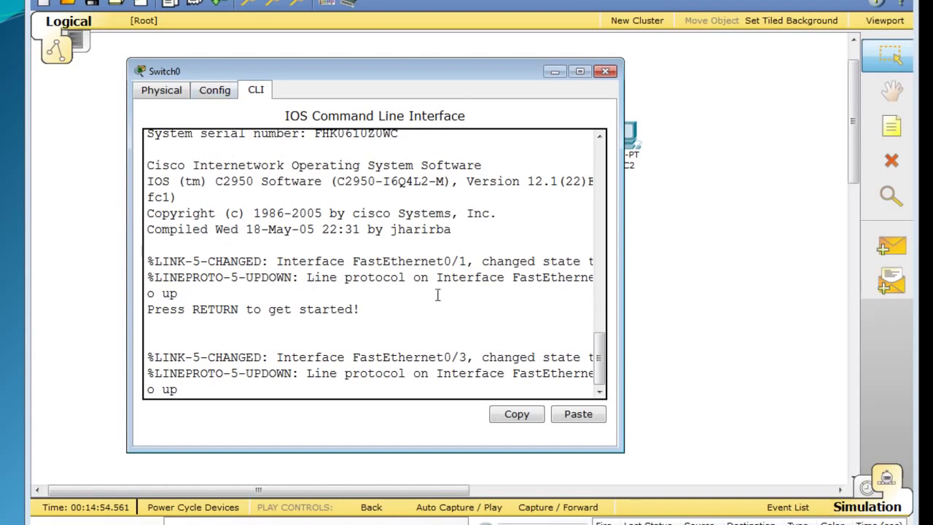
pyautogui.click(604, 72)
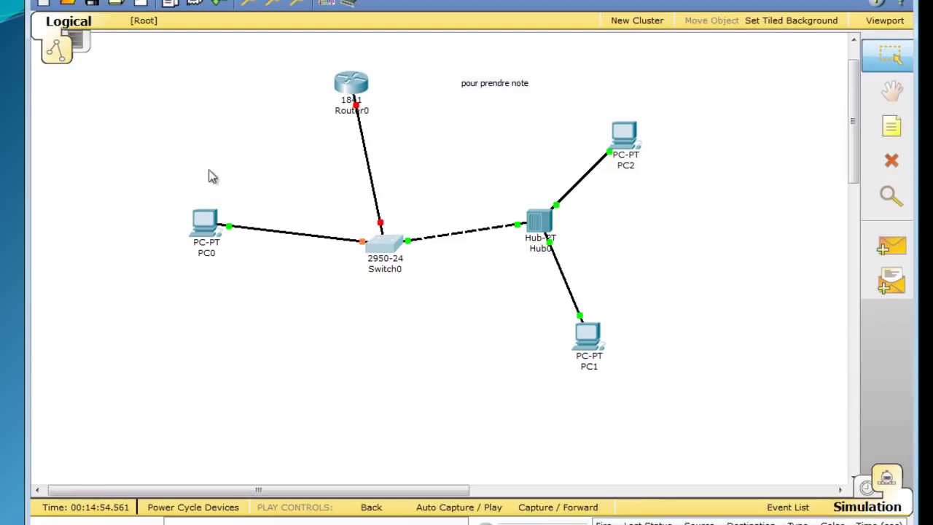
# - Switch to the physical workspace, enter Home City and add a new building there
pyautogui.click(82, 45)
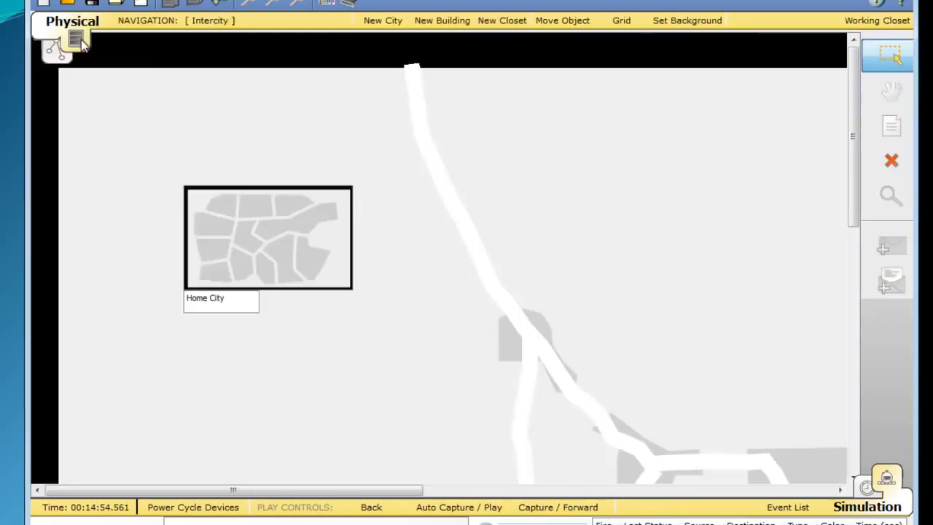
pyautogui.click(284, 247)
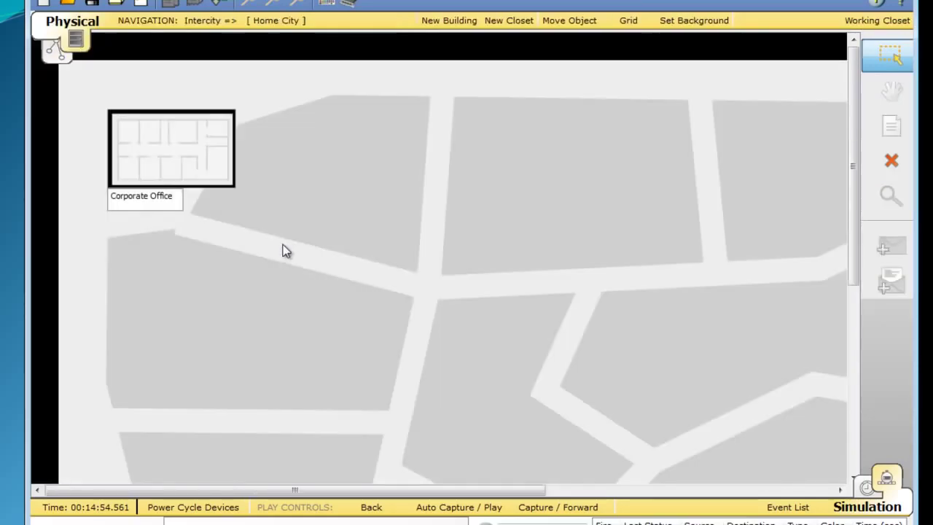
pyautogui.moveTo(854, 223); pyautogui.dragTo(612, 115)
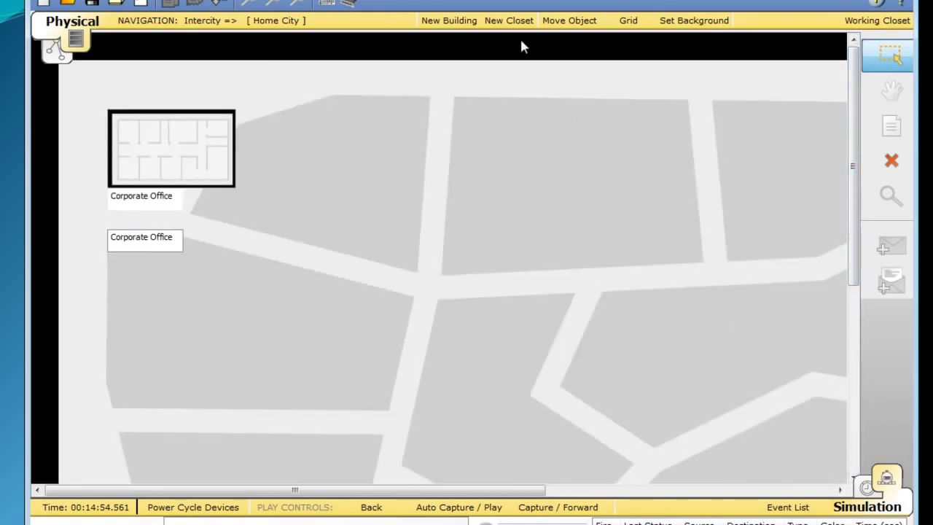
pyautogui.click(458, 26)
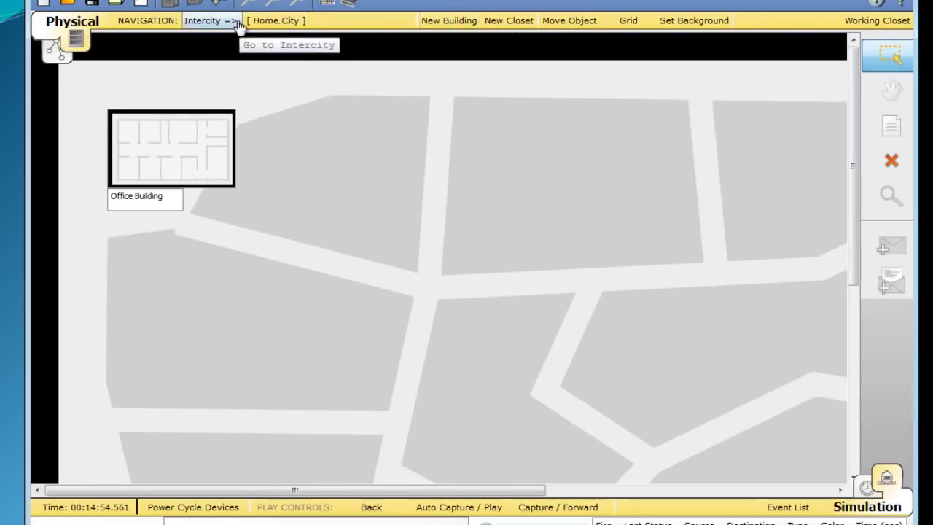
# - Return to the Intercity level, add a new building and a new city, and place the city to the right of Home City
pyautogui.click(196, 23)
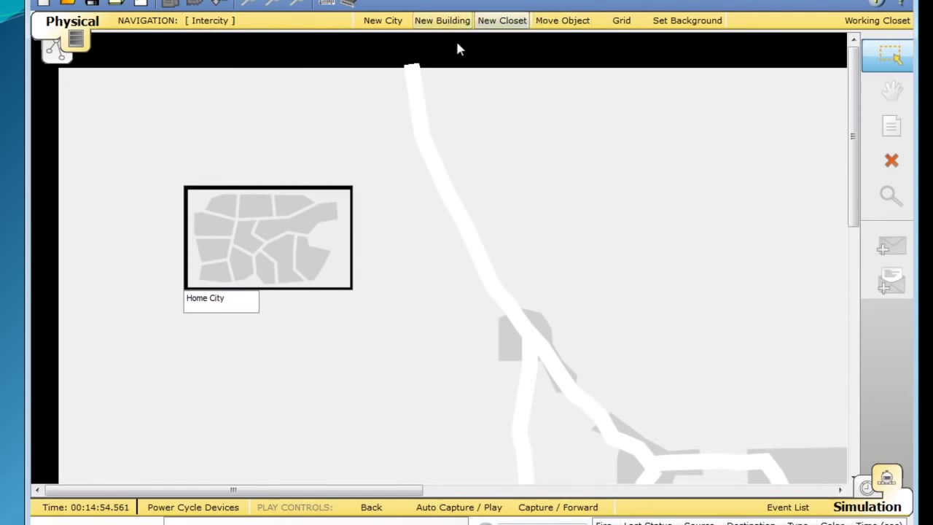
pyautogui.click(447, 22)
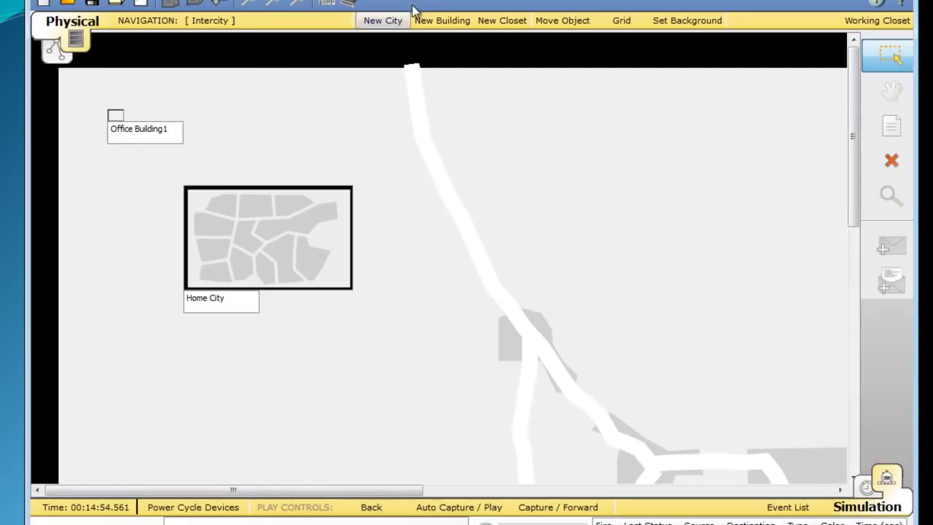
pyautogui.click(390, 29)
pyautogui.moveTo(335, 211); pyautogui.dragTo(622, 211)
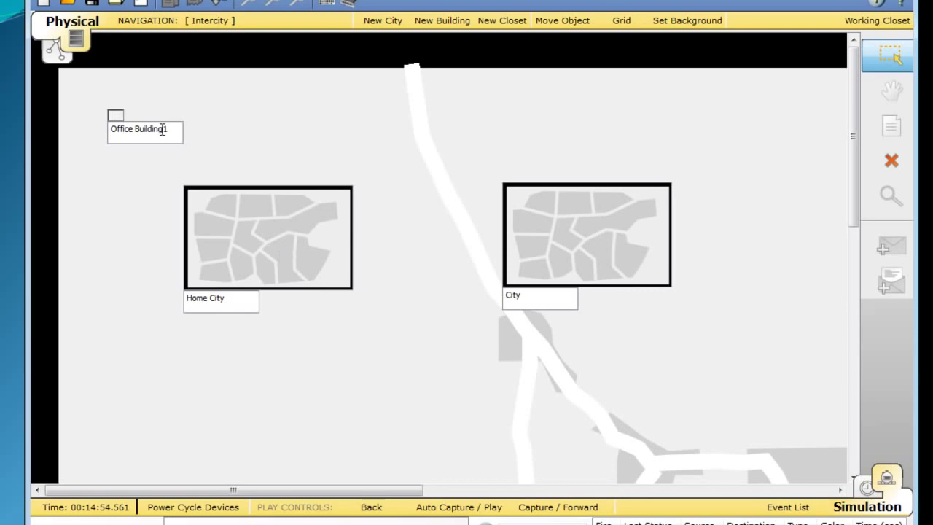
# - Move Home City to the lower-right part of the Intercity map and shift the new city slightly up and to the left
pyautogui.moveTo(114, 110); pyautogui.dragTo(221, 171)
pyautogui.moveTo(231, 204); pyautogui.dragTo(664, 373)
pyautogui.moveTo(610, 235); pyautogui.dragTo(591, 208)
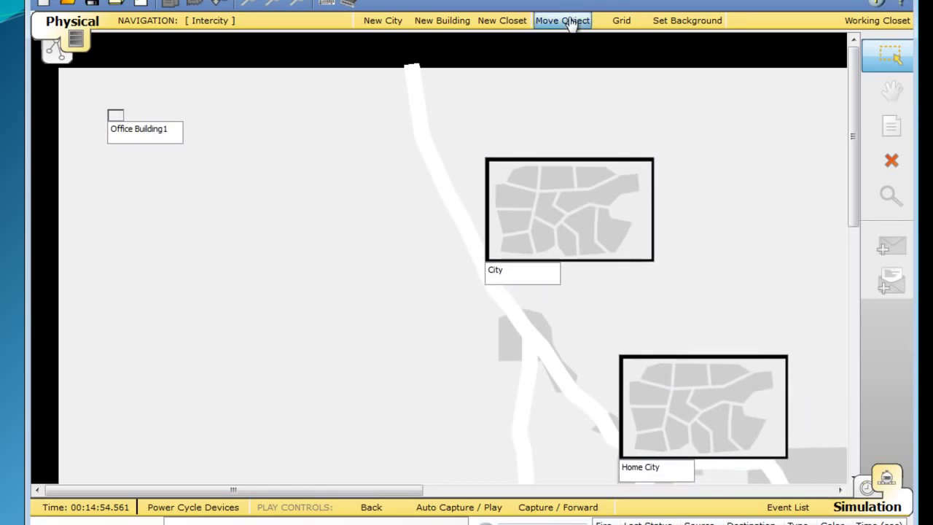
# - View the grid spacing preferences of the physical workspace and close them without changes
pyautogui.click(623, 22)
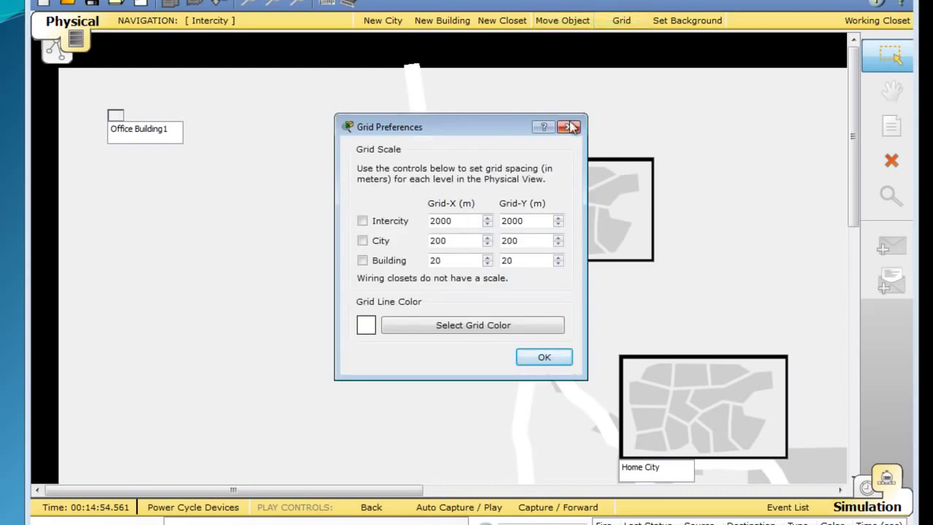
pyautogui.click(567, 127)
# - Add another building and another city to the Intercity map
pyautogui.click(563, 21)
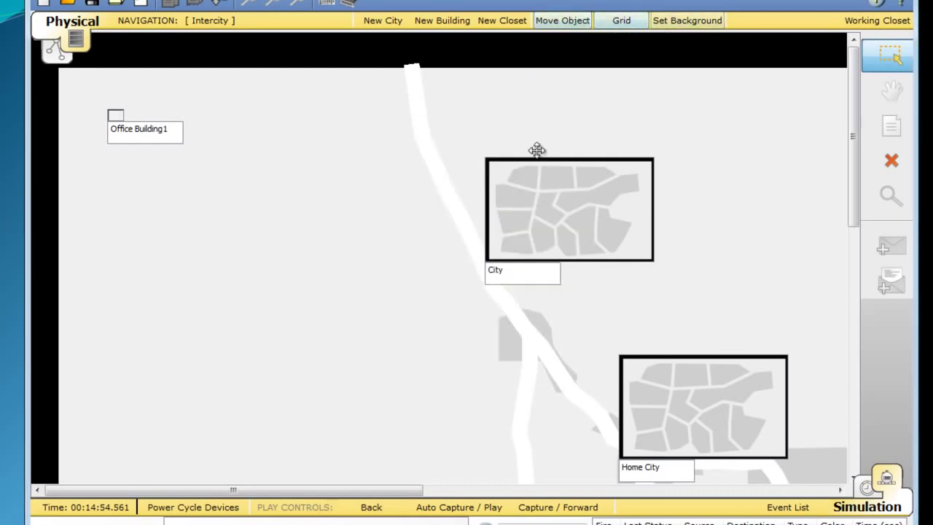
pyautogui.click(427, 21)
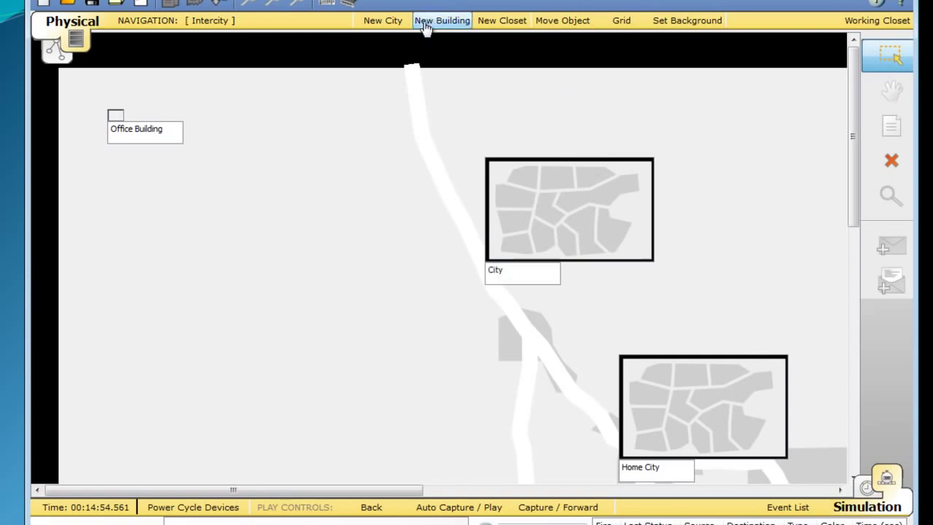
pyautogui.click(372, 21)
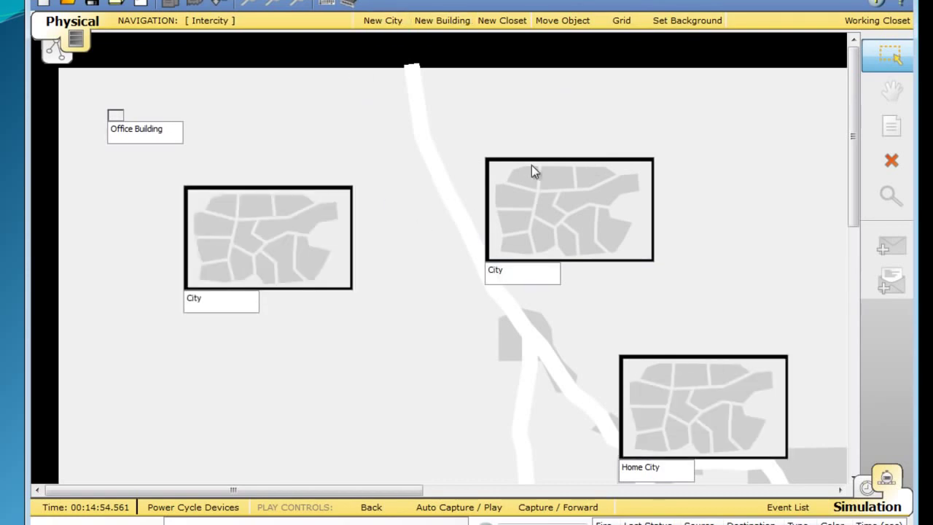
# - Move the city above Home City slightly up on the Intercity map and rename it City New york
pyautogui.moveTo(590, 243); pyautogui.dragTo(599, 192)
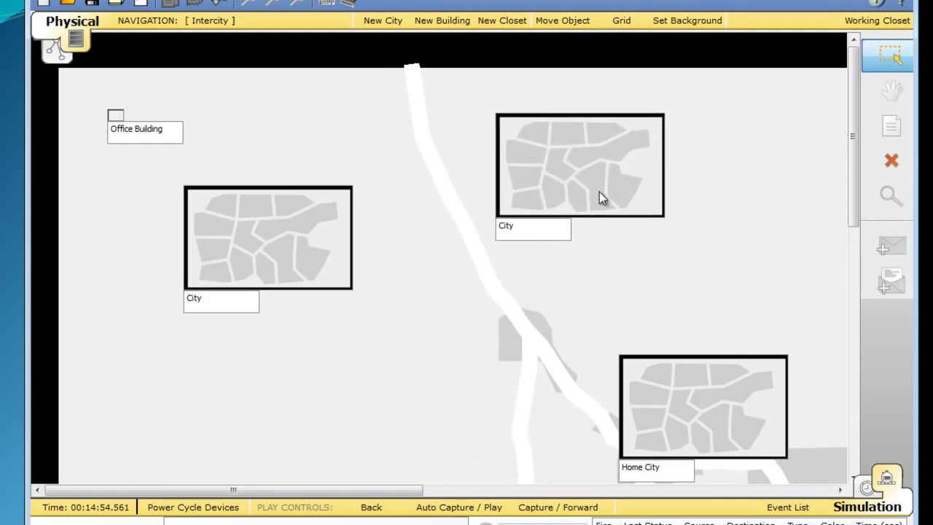
pyautogui.click(541, 232)
pyautogui.write('New york')
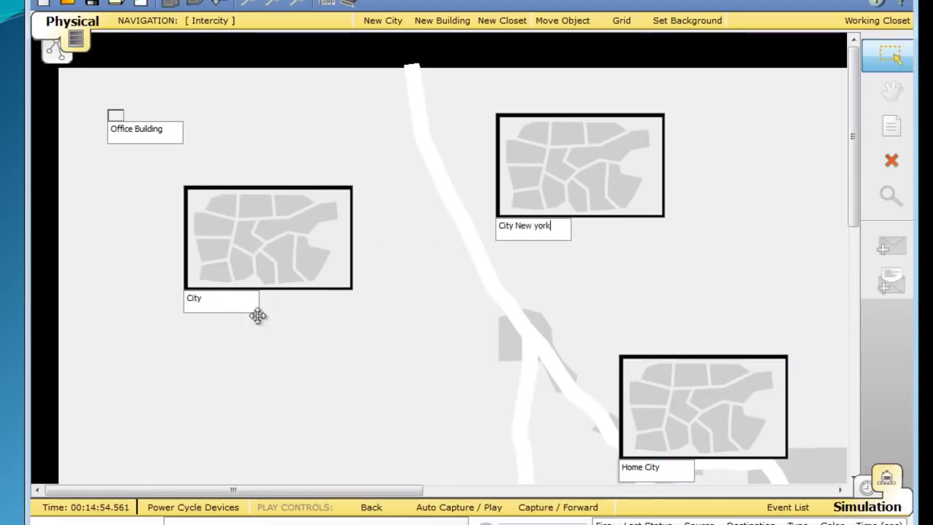
# - Rename the city below the Office Building as City paris and Home City as Home City los angeles
pyautogui.click(241, 301)
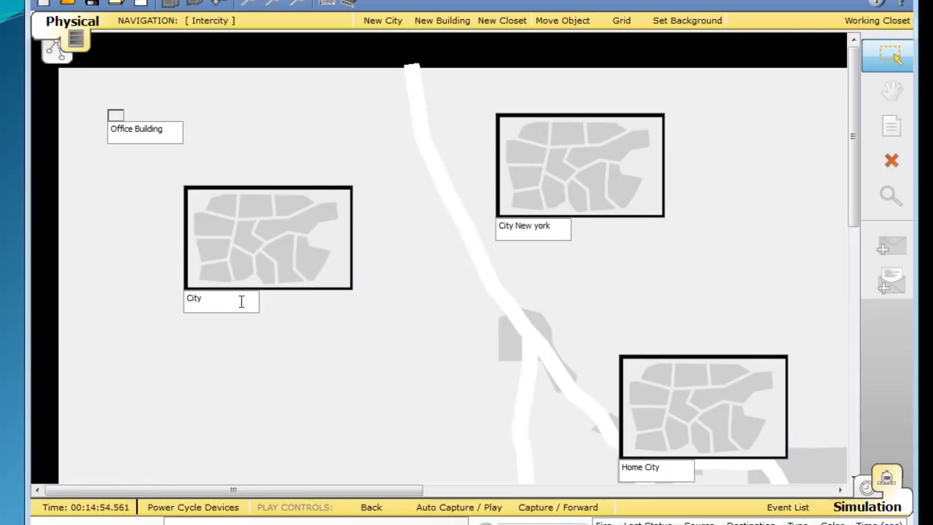
pyautogui.write('s ang')
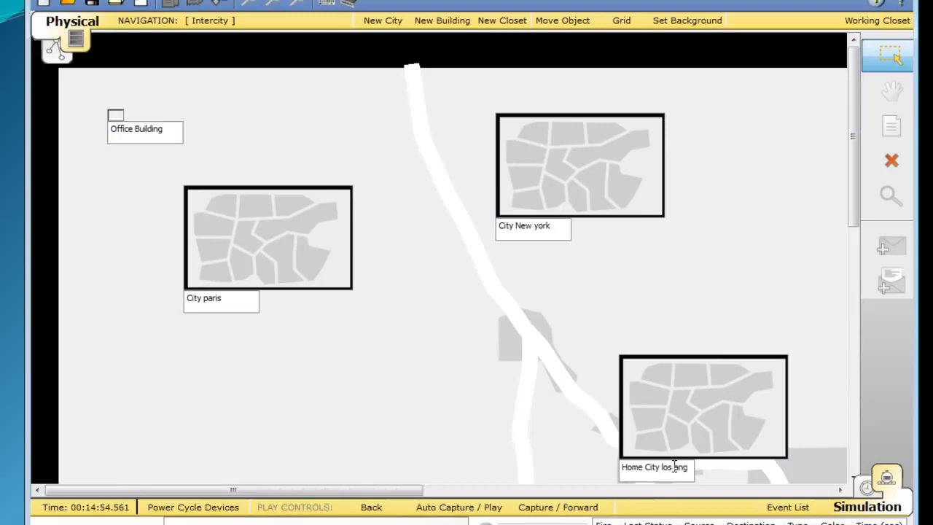
pyautogui.write('eles')
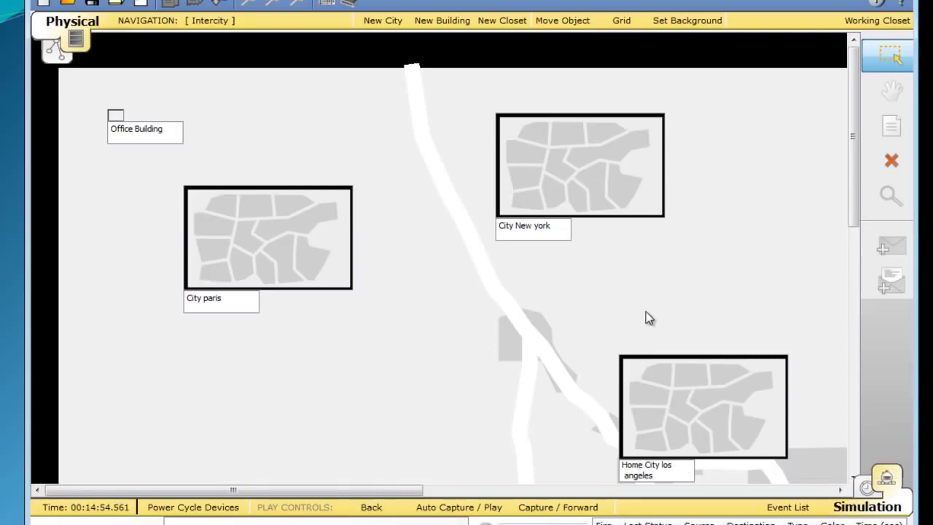
# - Enter Home City los angeles, add a new building, and open the original Office Building's floor plan
pyautogui.click(759, 409)
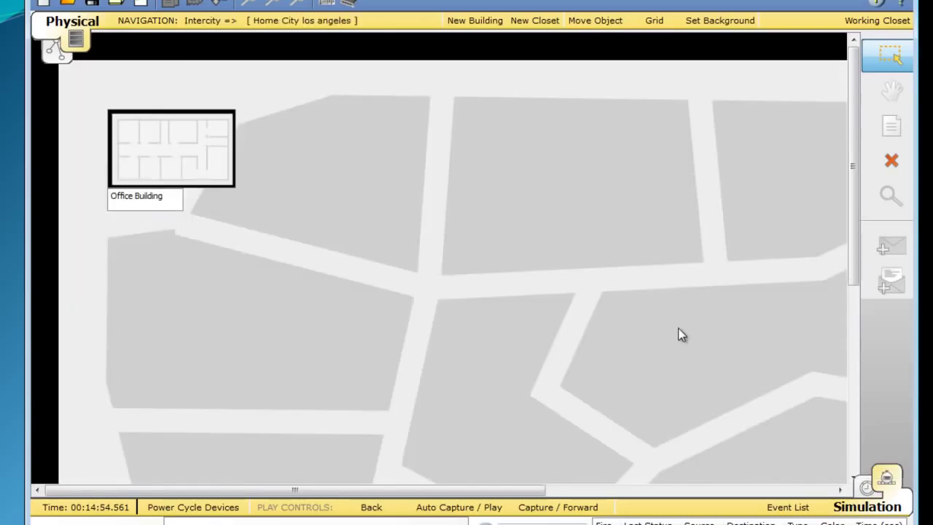
pyautogui.moveTo(854, 150); pyautogui.dragTo(843, 83)
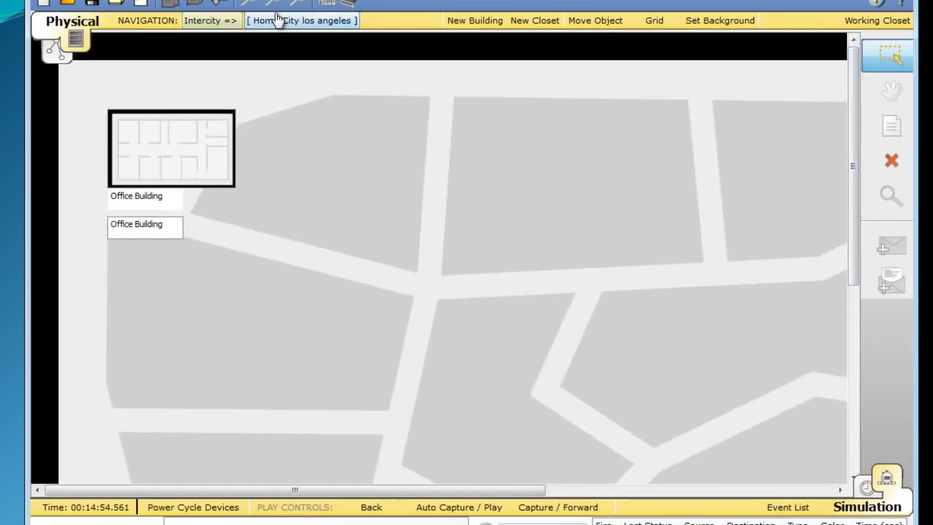
pyautogui.click(171, 152)
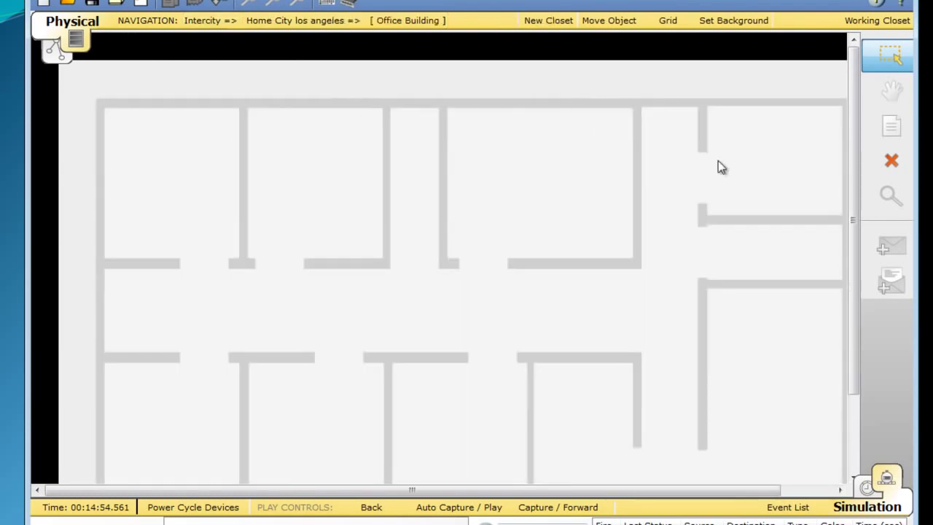
pyautogui.moveTo(853, 176)
pyautogui.mouseDown()
pyautogui.moveTo(863, 328)
pyautogui.moveTo(850, 246)
pyautogui.moveTo(853, 146)
pyautogui.moveTo(862, 244)
pyautogui.moveTo(853, 164)
pyautogui.moveTo(855, 254)
pyautogui.moveTo(851, 143)
pyautogui.moveTo(850, 214)
pyautogui.moveTo(850, 161)
pyautogui.moveTo(851, 194)
pyautogui.mouseUp()
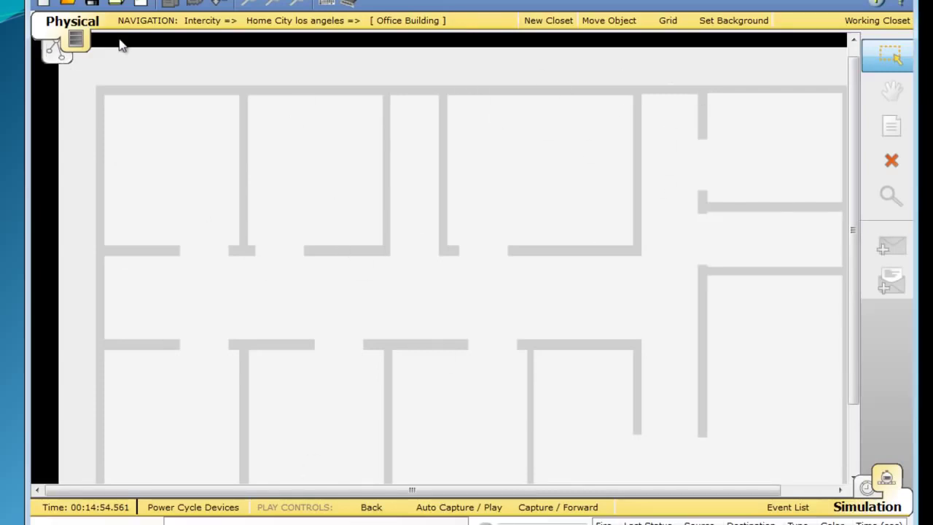
# - Return to the logical workspace and compare Realtime with Simulation mode, viewing the event list and hiding it again
pyautogui.click(54, 54)
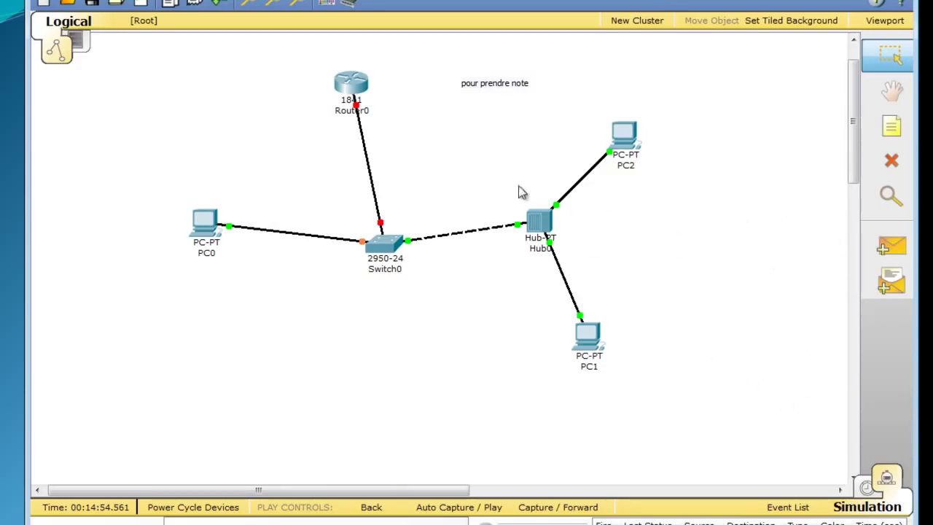
pyautogui.click(867, 488)
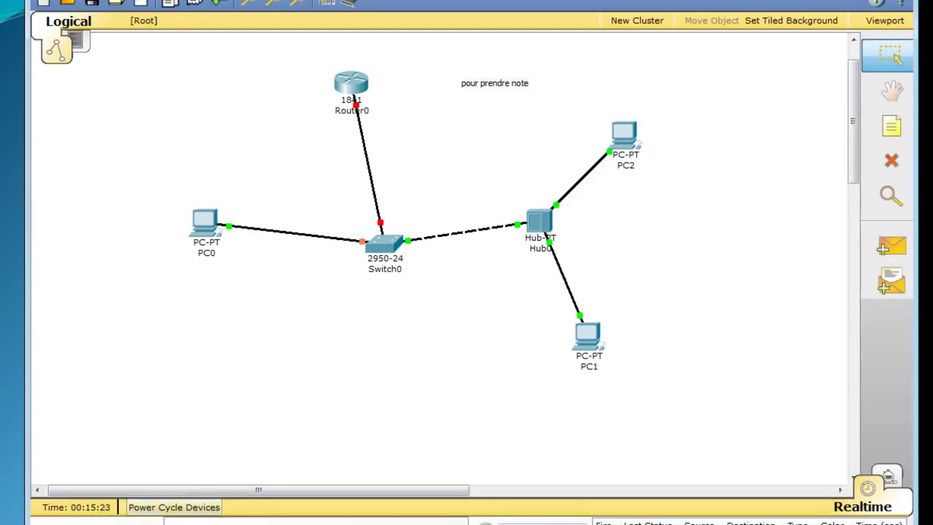
pyautogui.click(895, 481)
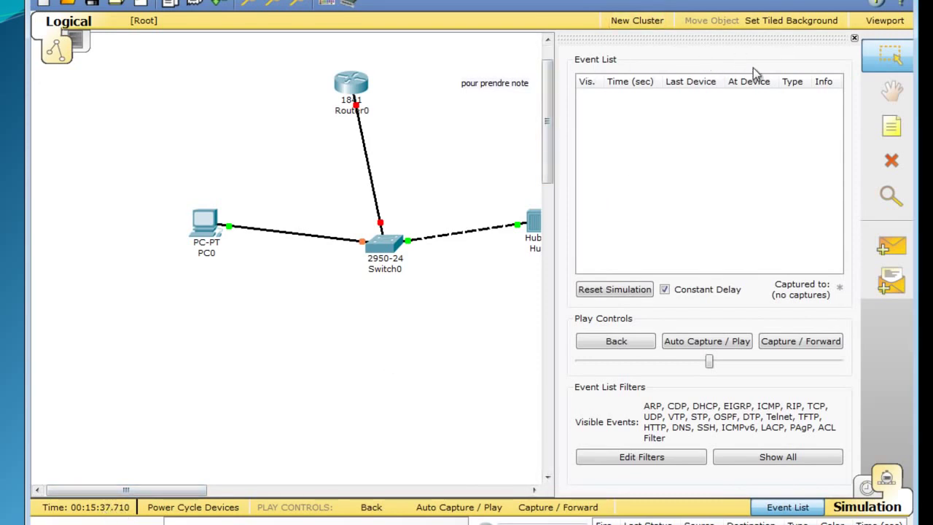
pyautogui.click(788, 510)
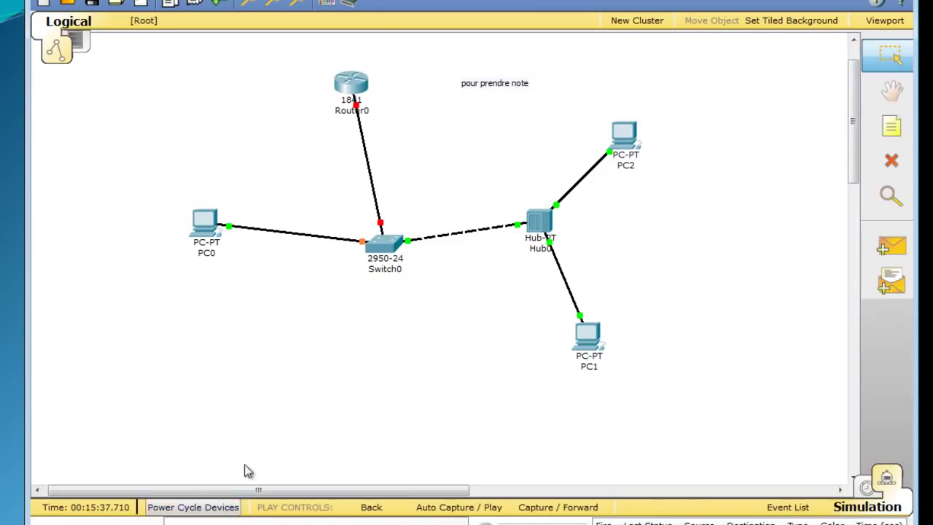
# - Switch to Realtime mode and request a power cycle of the devices, but decline the network reset
pyautogui.click(866, 489)
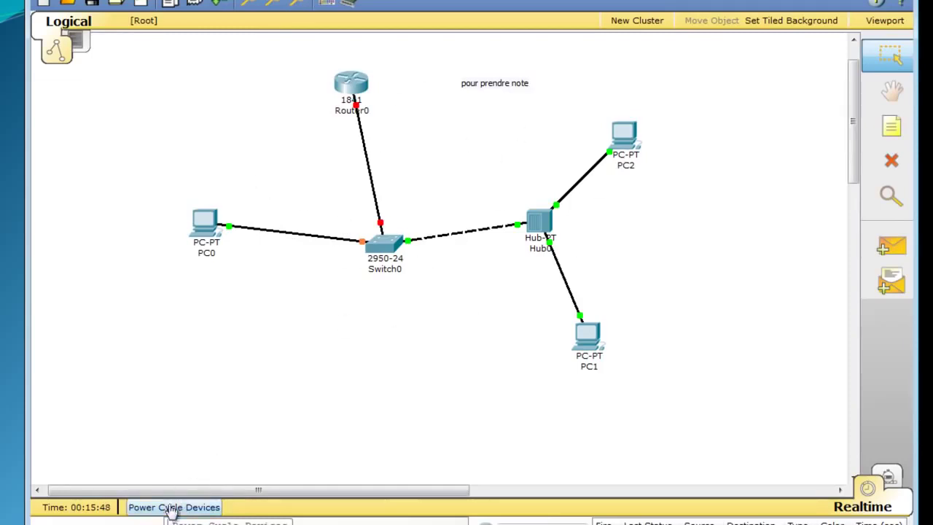
pyautogui.click(194, 508)
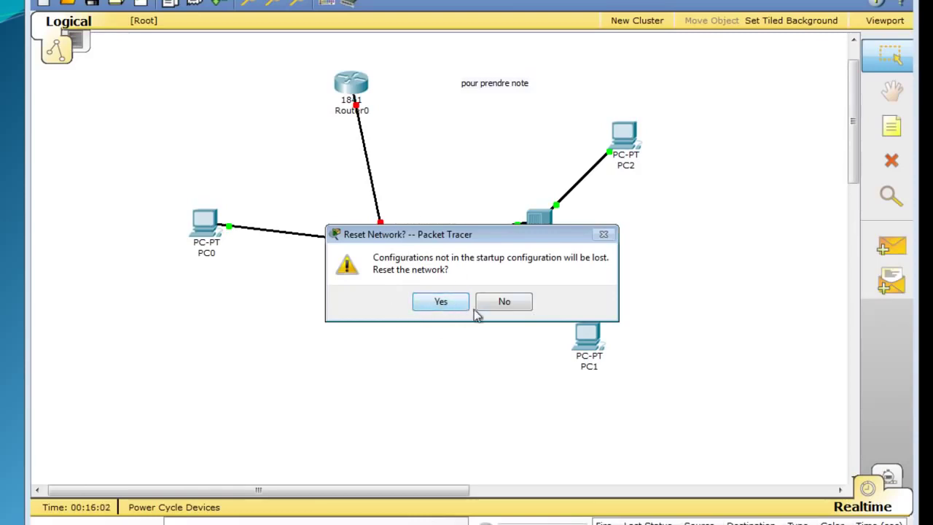
pyautogui.click(508, 303)
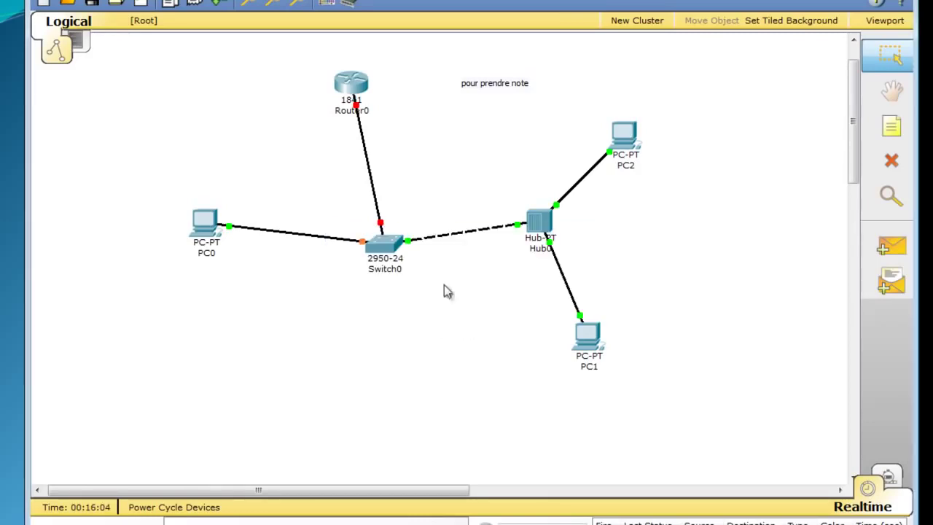